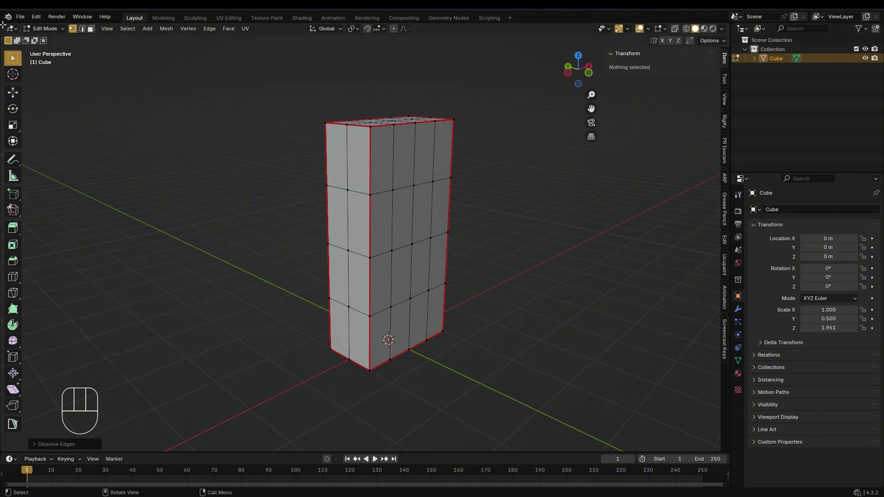
Split the 3D viewport into two side-by-side areas, make one a Shader Editor and hide its sidebar.
{"action": "left_click_drag", "start_coordinate": [3, 26], "coordinate": [392, 64]}
{"action": "left_click", "coordinate": [11, 28]}
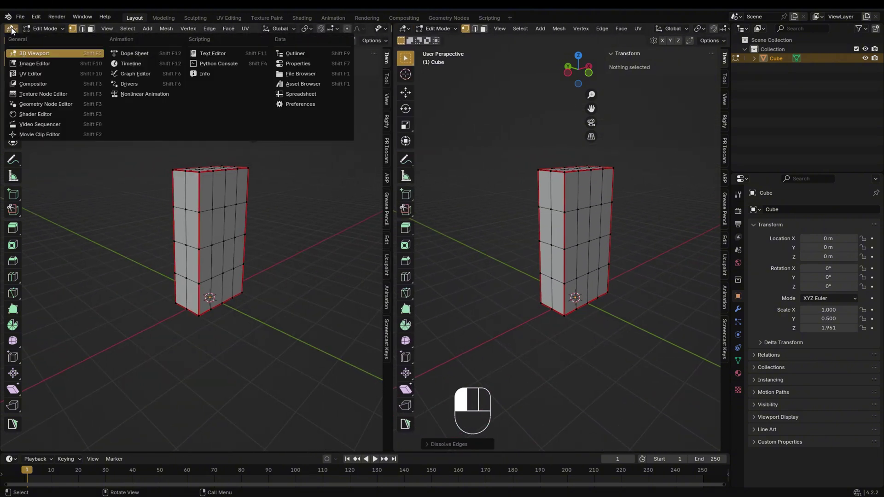
{"action": "left_click", "coordinate": [33, 115]}
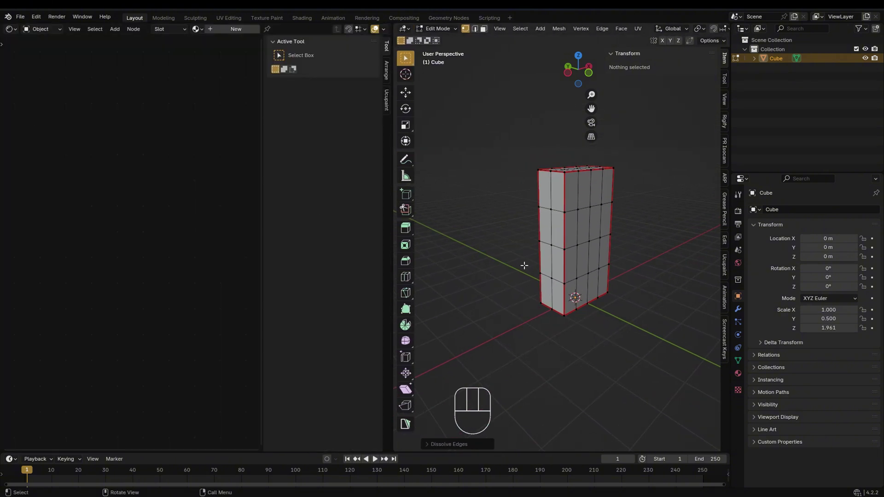
{"action": "key", "text": "n"}
Assign the existing material named Material to the cube and bring its nodes into view.
{"action": "left_click", "coordinate": [169, 30]}
{"action": "left_click", "coordinate": [236, 29]}
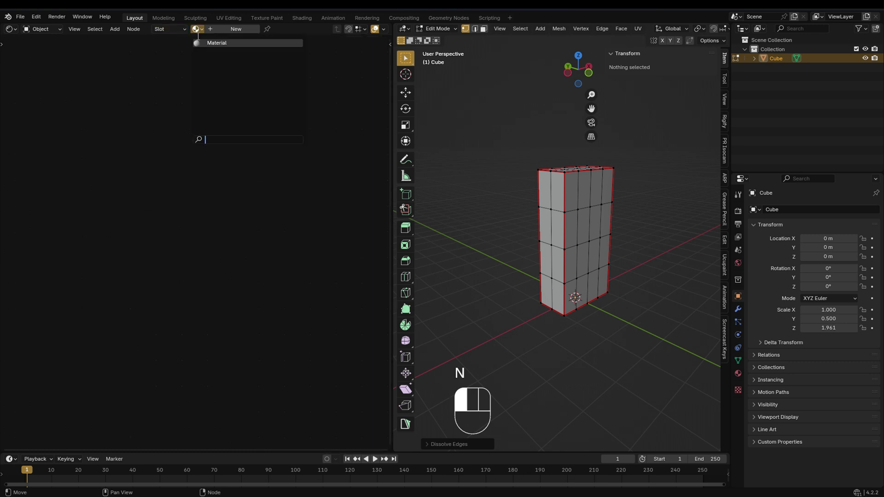
{"action": "middle_click_drag", "start_coordinate": [221, 333], "coordinate": [270, 296]}
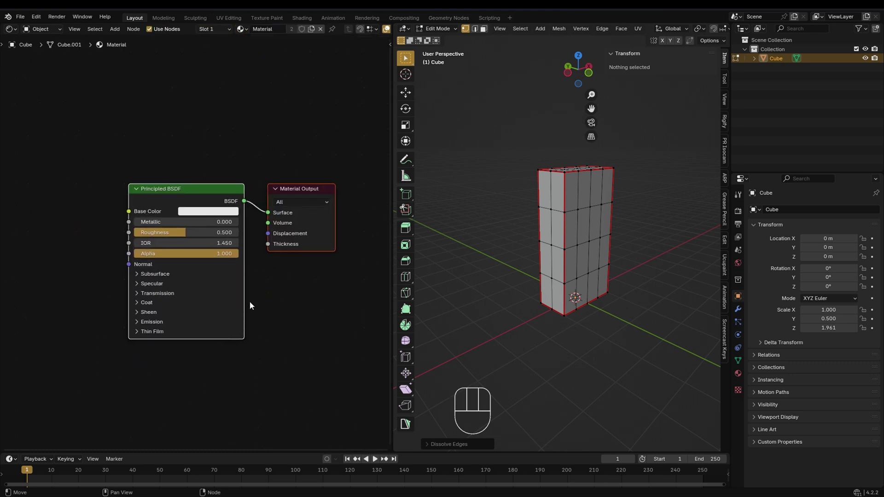
{"action": "scroll", "coordinate": [256, 292], "scroll_direction": "up", "scroll_amount": 2}
{"action": "scroll", "coordinate": [254, 293], "scroll_direction": "down", "scroll_amount": 3}
{"action": "scroll", "coordinate": [184, 255], "scroll_direction": "down", "scroll_amount": 1}
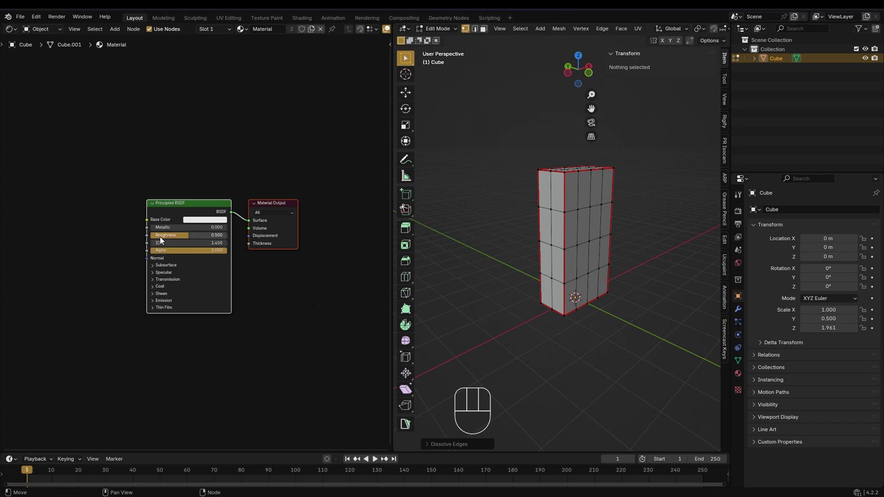
Add an Image Texture node using boxxo design map.jpg and connect its Color to the Principled BSDF's Base Color.
{"action": "key", "text": "shift+a"}
{"action": "left_click", "coordinate": [161, 234]}
{"action": "left_click", "coordinate": [201, 250]}
{"action": "left_click", "coordinate": [50, 209]}
{"action": "left_click_drag", "start_coordinate": [133, 220], "coordinate": [146, 220]}
{"action": "left_click_drag", "start_coordinate": [99, 211], "coordinate": [91, 206]}
{"action": "left_click", "coordinate": [114, 231]}
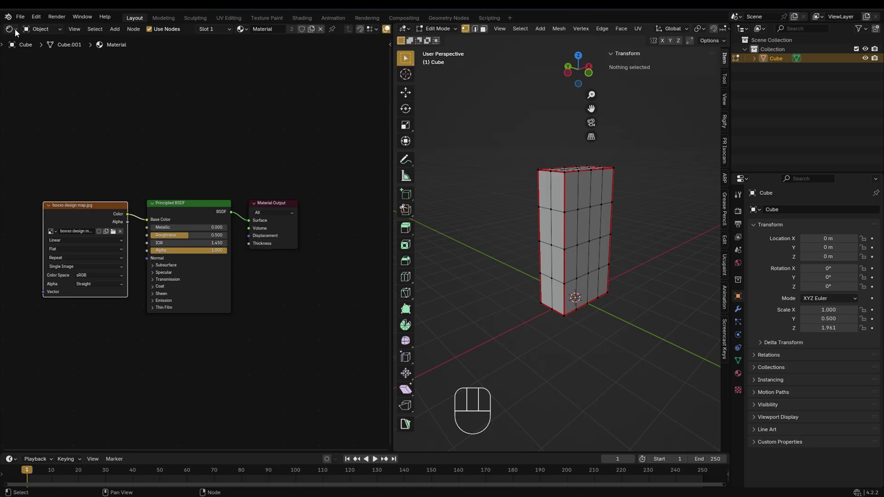
Change the Shader Editor area into a UV Editor and select the entire cube mesh.
{"action": "left_click", "coordinate": [11, 28]}
{"action": "left_click", "coordinate": [32, 75]}
{"action": "key", "text": "a"}
{"action": "key", "text": "a"}
{"action": "key", "text": "a"}
{"action": "key", "text": "a"}
{"action": "key", "text": "a"}
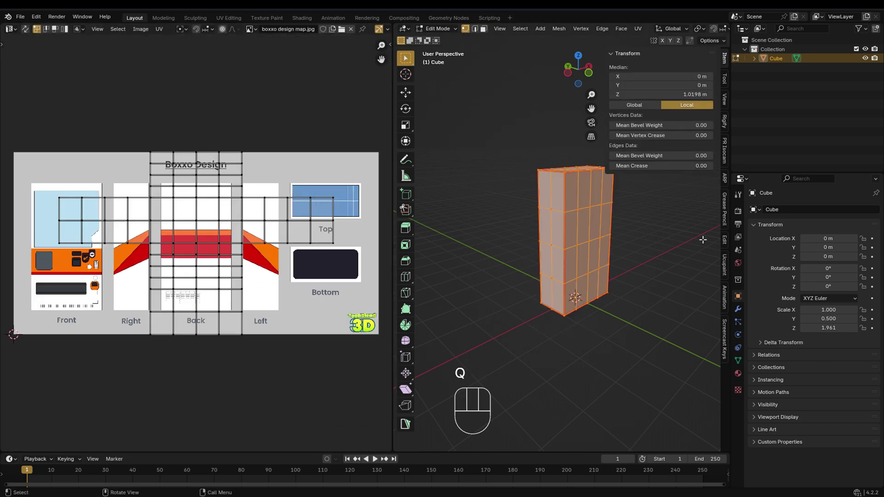
Unwrap the selected mesh along its seams and display the 3D viewport in material preview shading.
{"action": "key", "text": "u"}
{"action": "left_click", "coordinate": [543, 261]}
{"action": "middle_click_drag", "start_coordinate": [501, 174], "coordinate": [585, 253]}
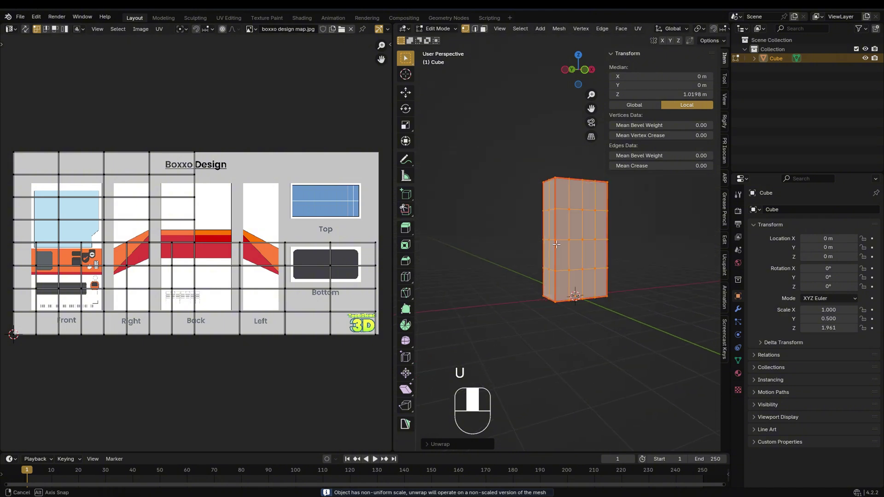
{"action": "key", "text": "z"}
{"action": "left_click", "coordinate": [593, 331]}
In the render color management, set View Transform to Standard and Look to Medium High Contrast.
{"action": "left_click", "coordinate": [739, 211]}
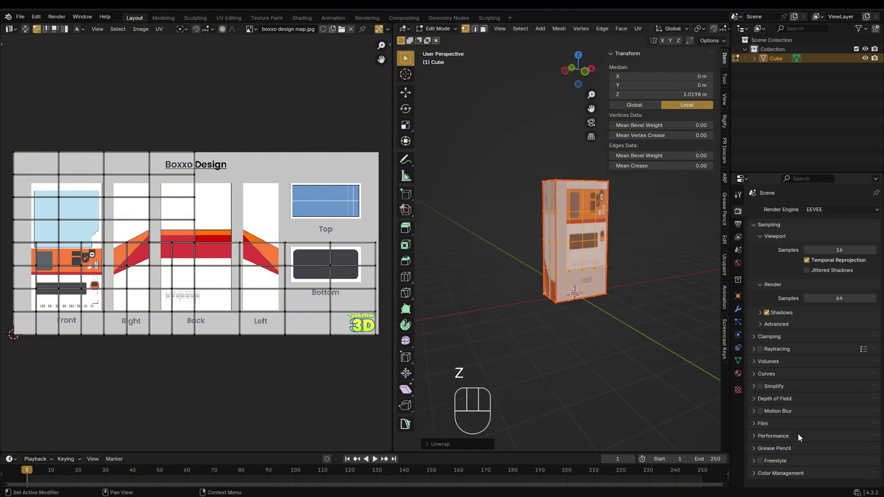
{"action": "scroll", "coordinate": [806, 435], "scroll_direction": "down", "scroll_amount": 5}
{"action": "left_click", "coordinate": [829, 410]}
{"action": "left_click", "coordinate": [828, 422]}
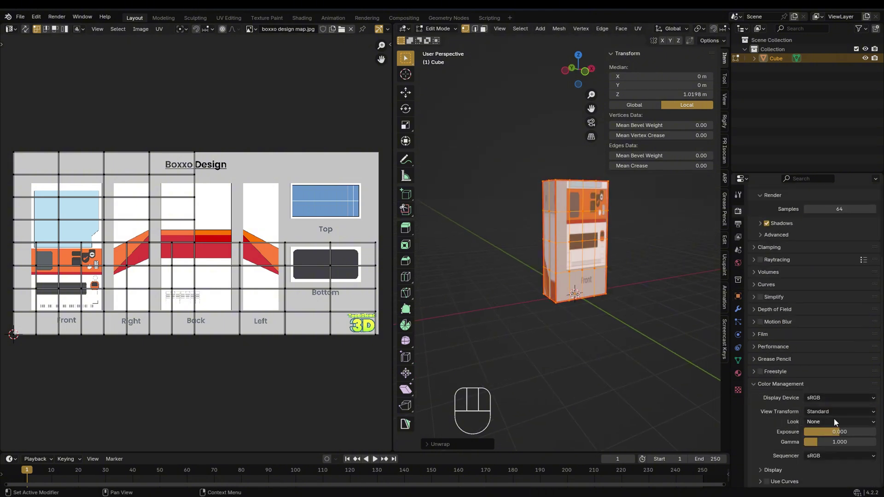
{"action": "left_click", "coordinate": [835, 421]}
{"action": "left_click", "coordinate": [838, 371]}
Set linked selection to be delimited by Seam and clear the mesh selection.
{"action": "key", "text": "l"}
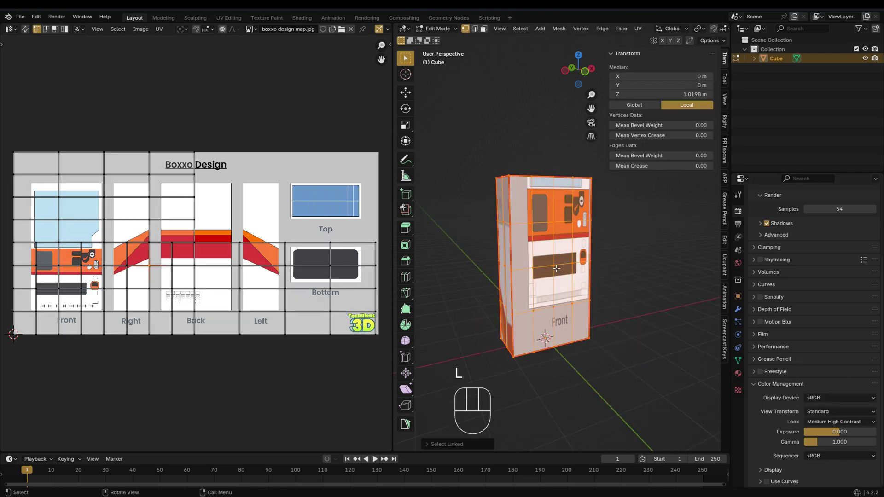
{"action": "left_click", "coordinate": [436, 443]}
{"action": "left_click", "coordinate": [525, 421]}
{"action": "left_click", "coordinate": [640, 314]}
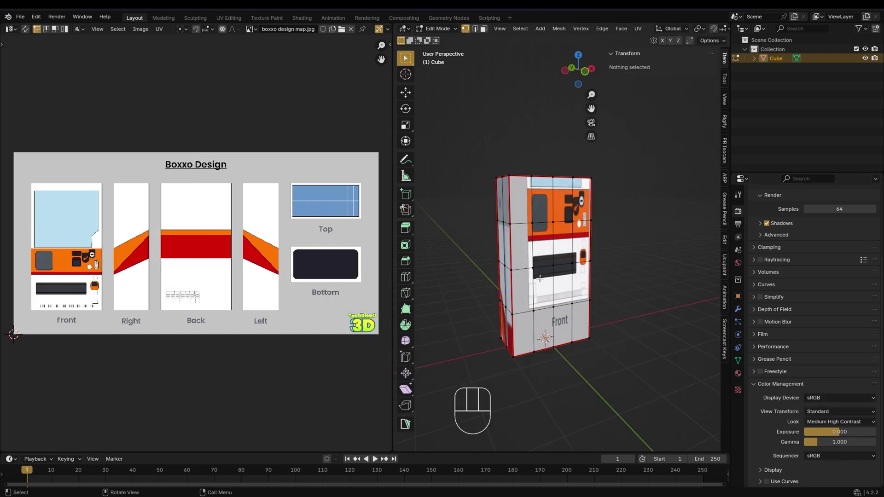
Select the box's front and back faces up to their seams, and select the second UV island.
{"action": "key", "text": "l"}
{"action": "key", "text": "grave"}
{"action": "left_click", "coordinate": [479, 266]}
{"action": "key", "text": "grave"}
{"action": "left_click", "coordinate": [599, 257]}
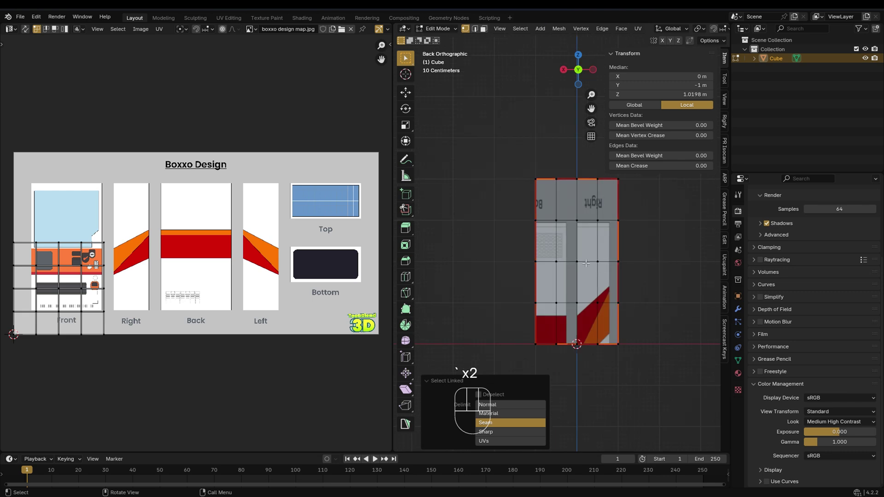
{"action": "key", "text": "l"}
{"action": "middle_click_drag", "start_coordinate": [583, 262], "coordinate": [747, 301]}
{"action": "key", "text": "l"}
{"action": "middle_click_drag", "start_coordinate": [154, 283], "coordinate": [257, 279]}
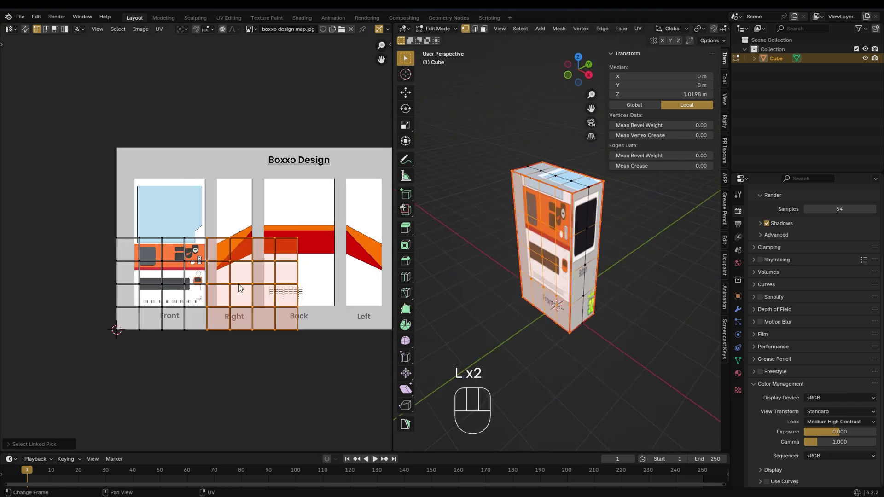
Set UV snapping to Vertex, stack the selected island on the front face's island and select both.
{"action": "left_click", "coordinate": [206, 29]}
{"action": "left_click", "coordinate": [181, 75]}
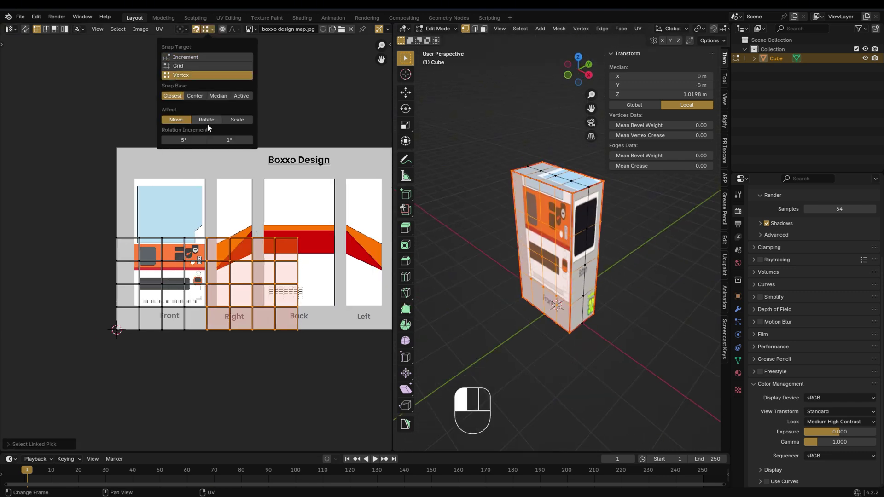
{"action": "key", "text": "g"}
{"action": "left_click", "coordinate": [241, 371]}
{"action": "left_click_drag", "start_coordinate": [241, 370], "coordinate": [98, 225]}
Move the stacked front and back islands onto the Front panel of the texture, starting at its upper-left corner.
{"action": "key", "text": "t"}
{"action": "key", "text": "g"}
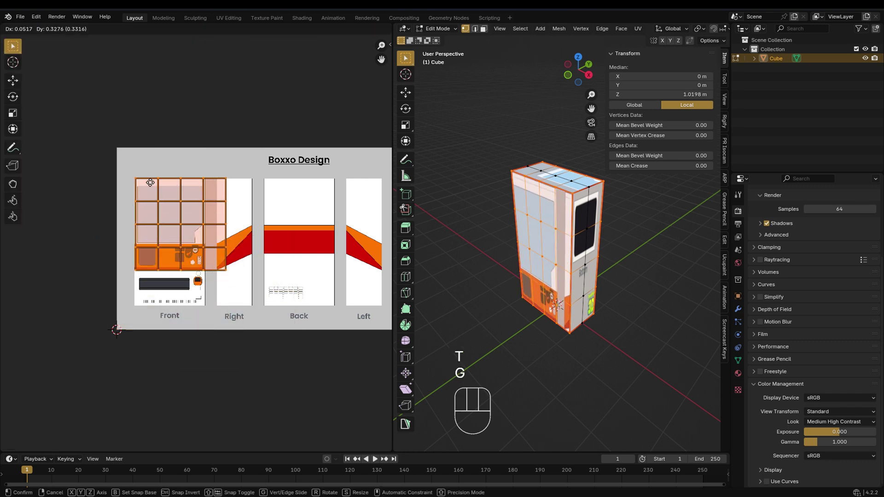
{"action": "left_click", "coordinate": [150, 183]}
{"action": "key", "text": "s"}
{"action": "key", "text": "g"}
{"action": "left_click", "coordinate": [158, 206]}
Fine-tune the stacked islands' position so their upper-left corner matches the Front panel's outline.
{"action": "scroll", "coordinate": [131, 177], "scroll_direction": "up", "scroll_amount": 9}
{"action": "key", "text": "grave"}
{"action": "scroll", "coordinate": [170, 205], "scroll_direction": "up", "scroll_amount": 5}
{"action": "key", "text": "g"}
{"action": "key", "text": "g"}
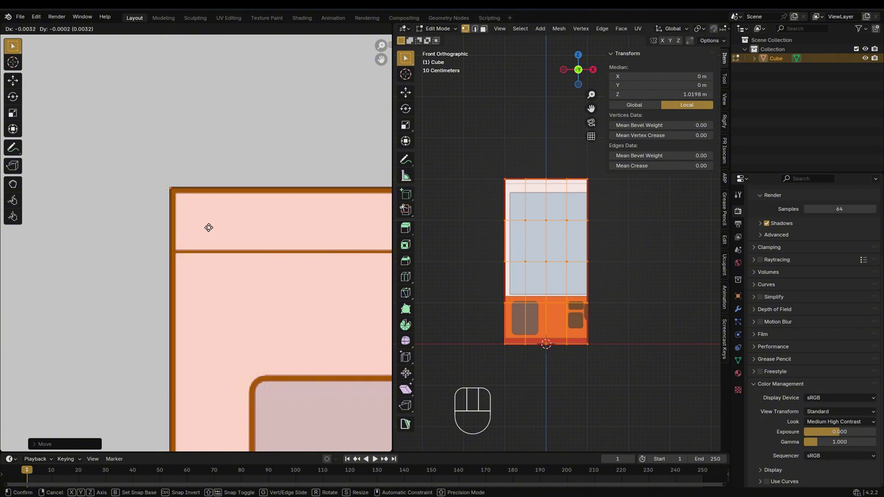
{"action": "left_click", "coordinate": [209, 227]}
{"action": "scroll", "coordinate": [209, 224], "scroll_direction": "up", "scroll_amount": 3}
{"action": "key", "text": "g"}
{"action": "left_click", "coordinate": [215, 186]}
Select the islands' upper-left corner vertex and snap the 2D cursor to it.
{"action": "scroll", "coordinate": [217, 184], "scroll_direction": "down", "scroll_amount": 8}
{"action": "left_click_drag", "start_coordinate": [219, 185], "coordinate": [144, 250]}
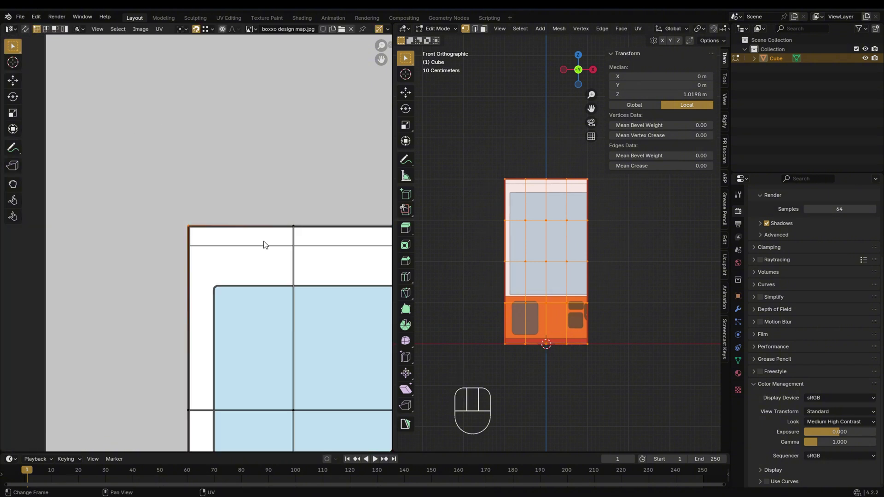
{"action": "key", "text": "shift+s"}
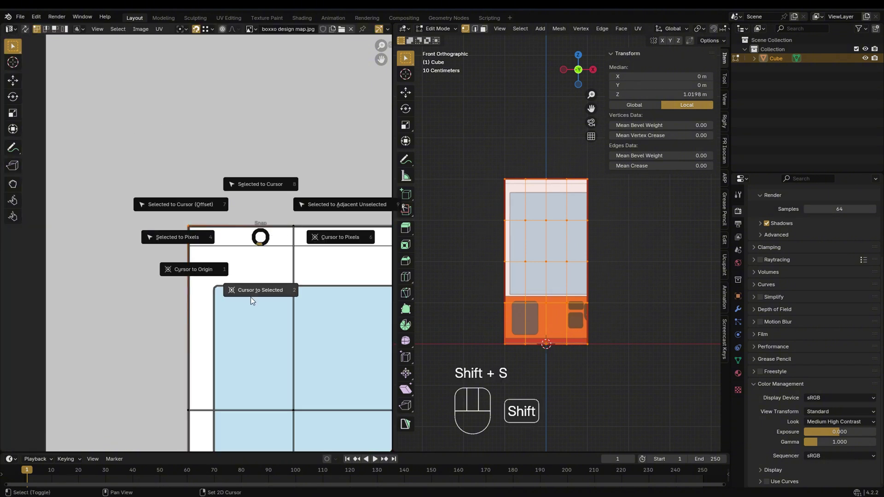
{"action": "left_click", "coordinate": [250, 297]}
Select the stacked islands, set the pivot point to 2D Cursor and scale them to roughly fit the Front panel.
{"action": "scroll", "coordinate": [250, 298], "scroll_direction": "down", "scroll_amount": 9}
{"action": "left_click_drag", "start_coordinate": [273, 340], "coordinate": [152, 201]}
{"action": "scroll", "coordinate": [281, 406], "scroll_direction": "up", "scroll_amount": 3}
{"action": "key", "text": "slash"}
{"action": "key", "text": "period"}
{"action": "key", "text": "s"}
{"action": "left_click", "coordinate": [261, 306]}
Scale the stacked islands separately along X and Y until their lower-right corner meets the Front panel's corner.
{"action": "scroll", "coordinate": [246, 334], "scroll_direction": "up", "scroll_amount": 11}
{"action": "key", "text": "s"}
{"action": "key", "text": "x"}
{"action": "left_click", "coordinate": [309, 248]}
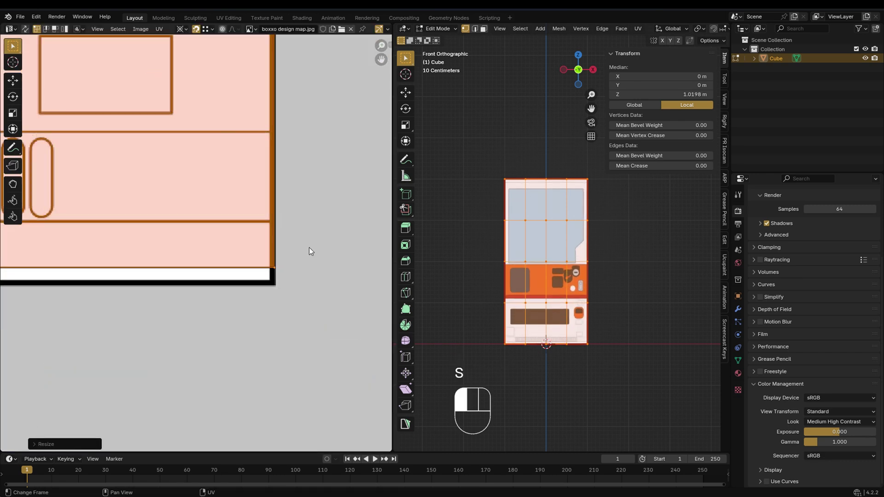
{"action": "key", "text": "s"}
{"action": "key", "text": "y"}
{"action": "left_click", "coordinate": [314, 276]}
{"action": "scroll", "coordinate": [302, 253], "scroll_direction": "down", "scroll_amount": 5}
{"action": "scroll", "coordinate": [302, 252], "scroll_direction": "down", "scroll_amount": 9}
{"action": "middle_click_drag", "start_coordinate": [286, 219], "coordinate": [241, 298]}
{"action": "scroll", "coordinate": [241, 298], "scroll_direction": "down", "scroll_amount": 1}
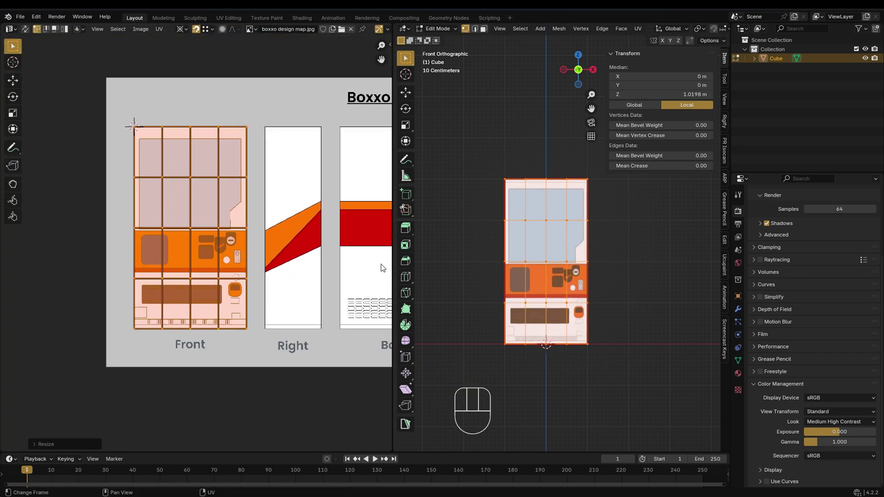
Show the box from behind and select its whole back face up to the seams.
{"action": "key", "text": "grave"}
{"action": "left_click", "coordinate": [514, 266]}
{"action": "scroll", "coordinate": [561, 278], "scroll_direction": "up", "scroll_amount": 1}
{"action": "key", "text": "q"}
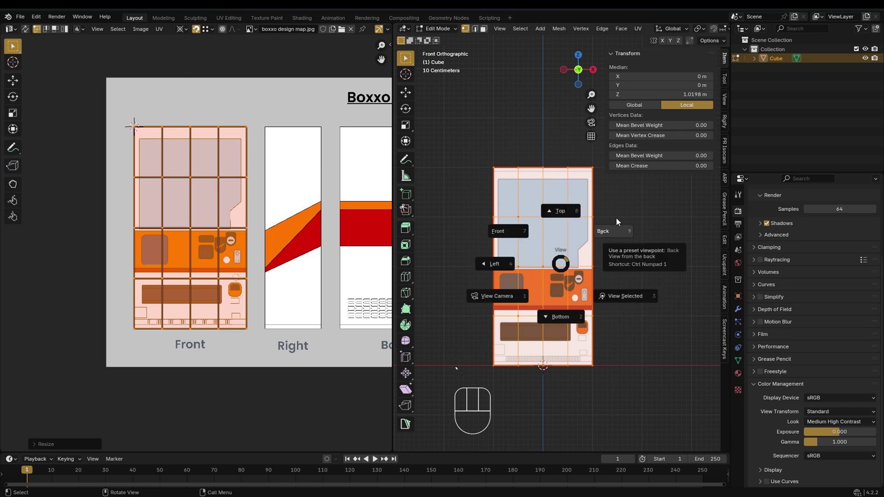
{"action": "left_click", "coordinate": [616, 217]}
{"action": "key", "text": "ctrl+l"}
Set the UV pivot to Median Point and mirror the back face's island along Y.
{"action": "key", "text": "period"}
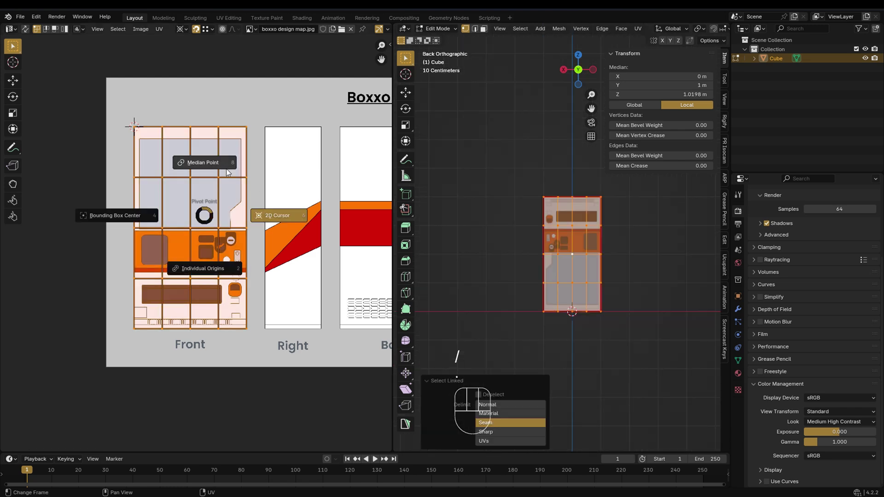
{"action": "left_click", "coordinate": [205, 159]}
{"action": "right_click", "coordinate": [225, 211]}
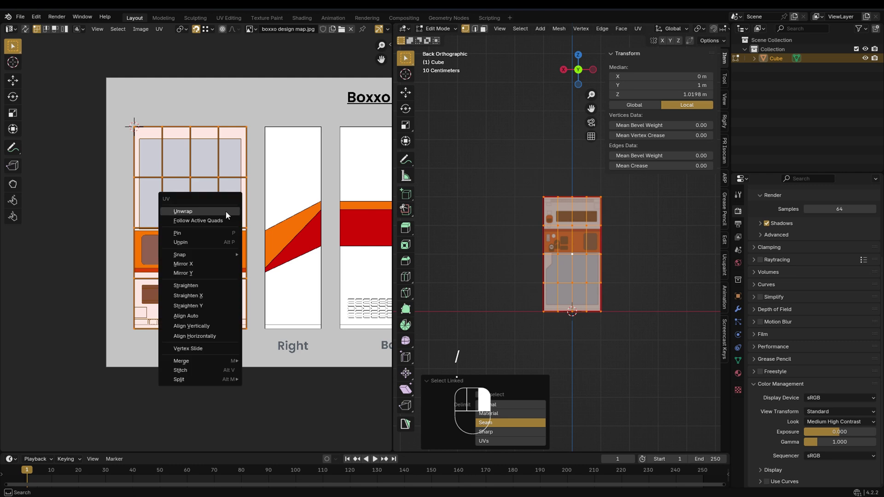
{"action": "left_click", "coordinate": [214, 272]}
Move the back island along X onto the Back panel and add the front face to the mesh selection.
{"action": "scroll", "coordinate": [215, 271], "scroll_direction": "down", "scroll_amount": 2}
{"action": "key", "text": "g"}
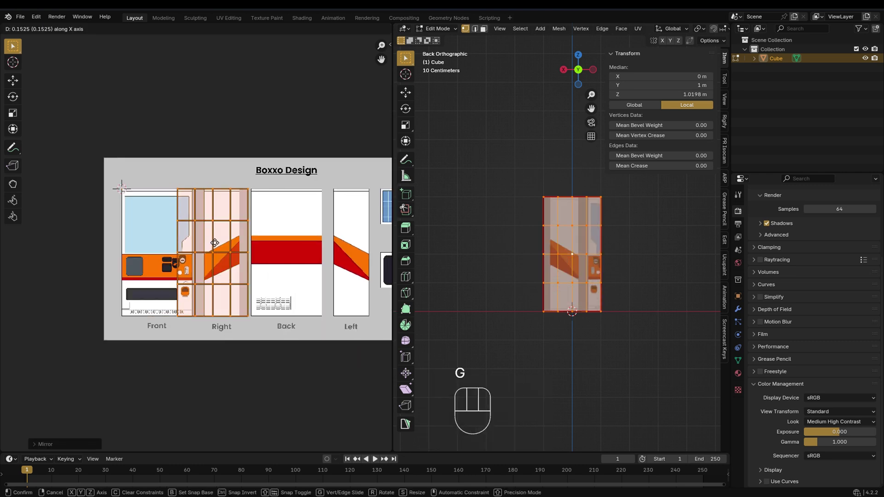
{"action": "left_click", "coordinate": [289, 241]}
{"action": "middle_click_drag", "start_coordinate": [604, 291], "coordinate": [469, 295]}
{"action": "key", "text": "l"}
{"action": "scroll", "coordinate": [271, 195], "scroll_direction": "up", "scroll_amount": 2}
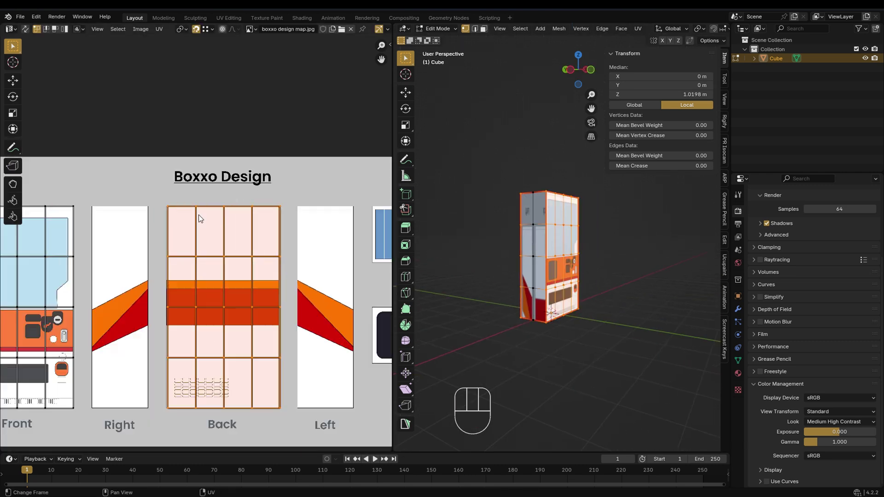
Fine-tune the back island's position so its side edges and lower-right corner match the Back panel's outline.
{"action": "scroll", "coordinate": [169, 207], "scroll_direction": "up", "scroll_amount": 12}
{"action": "key", "text": "g"}
{"action": "key", "text": "x"}
{"action": "left_click", "coordinate": [198, 243]}
{"action": "scroll", "coordinate": [196, 239], "scroll_direction": "up", "scroll_amount": 2}
{"action": "key", "text": "g"}
{"action": "key", "text": "x"}
{"action": "left_click", "coordinate": [196, 221]}
{"action": "scroll", "coordinate": [195, 221], "scroll_direction": "down", "scroll_amount": 12}
{"action": "scroll", "coordinate": [290, 400], "scroll_direction": "up", "scroll_amount": 12}
{"action": "middle_click_drag", "start_coordinate": [289, 400], "coordinate": [195, 170]}
{"action": "key", "text": "g"}
{"action": "left_click", "coordinate": [247, 281]}
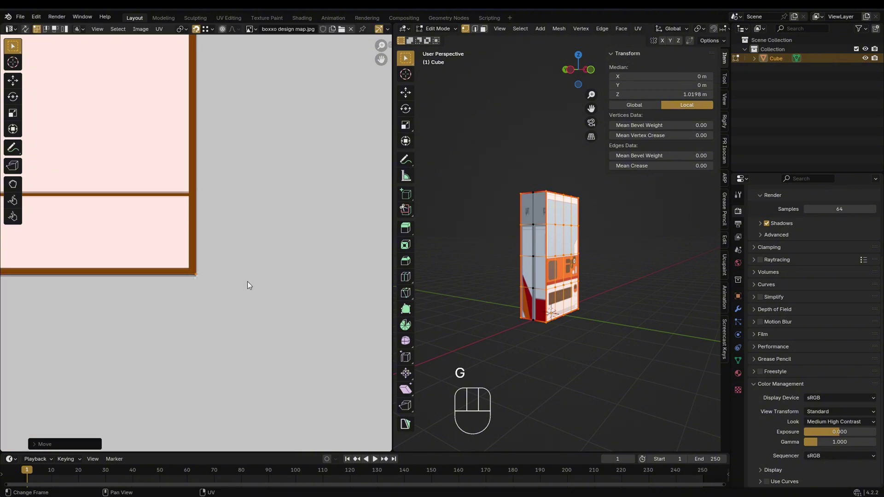
Move the back island along Y, snapping to the front island's corner vertices so both islands line up vertically.
{"action": "scroll", "coordinate": [248, 281], "scroll_direction": "down", "scroll_amount": 12}
{"action": "middle_click_drag", "start_coordinate": [154, 271], "coordinate": [290, 243]}
{"action": "key", "text": "g"}
{"action": "key", "text": "y"}
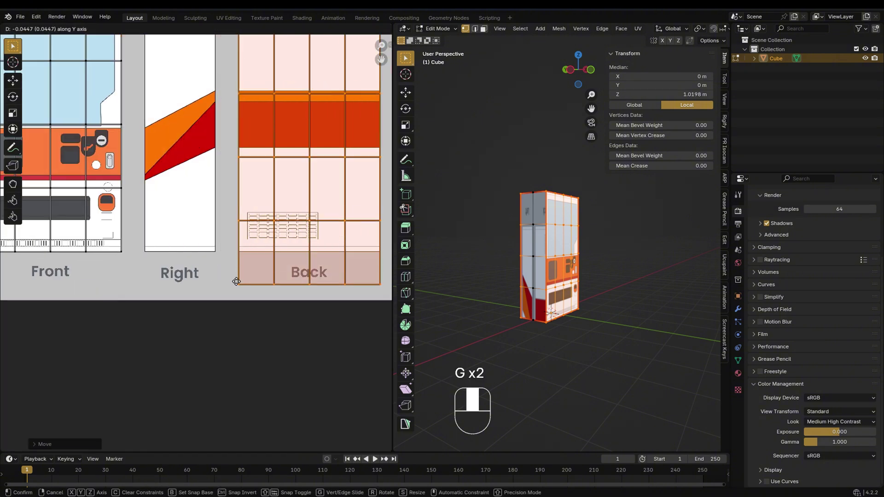
{"action": "left_click", "coordinate": [124, 255]}
{"action": "scroll", "coordinate": [126, 253], "scroll_direction": "down", "scroll_amount": 2}
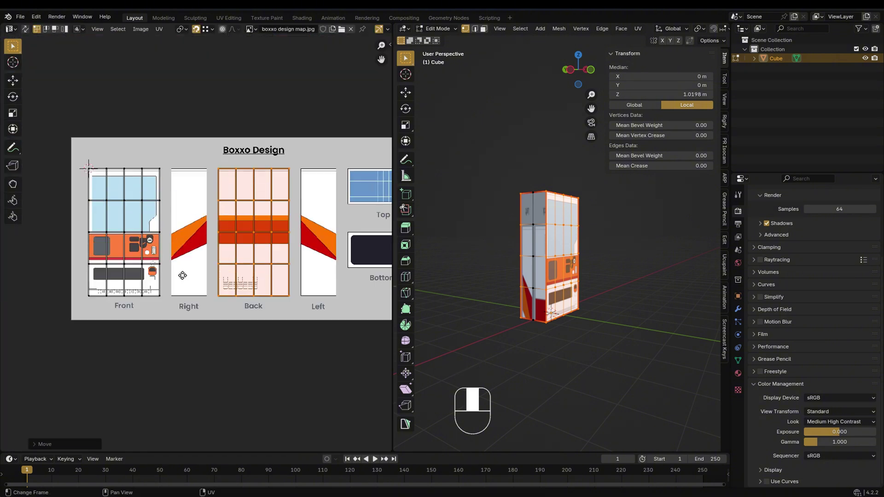
{"action": "scroll", "coordinate": [232, 231], "scroll_direction": "up", "scroll_amount": 2}
{"action": "key", "text": "g"}
{"action": "key", "text": "y"}
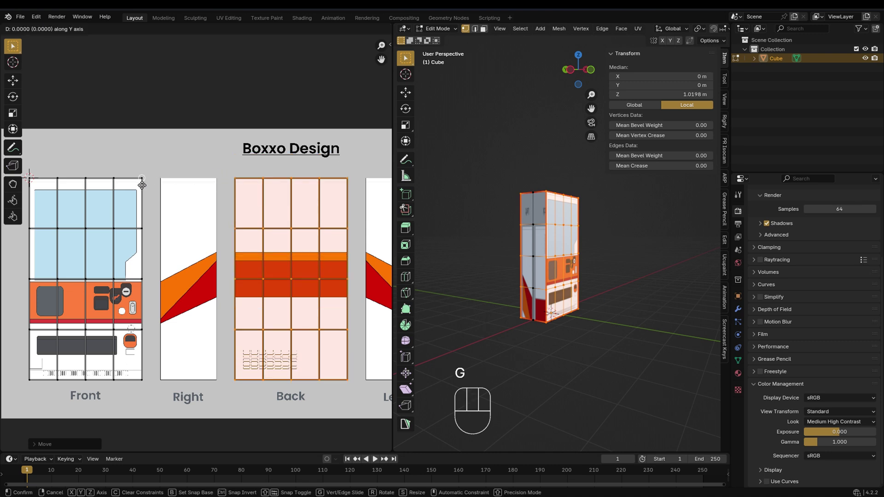
{"action": "left_click", "coordinate": [142, 180]}
Select the box's side faces up to their seams, then reposition their UV islands and narrow them along X.
{"action": "scroll", "coordinate": [144, 182], "scroll_direction": "down", "scroll_amount": 2}
{"action": "middle_click_drag", "start_coordinate": [502, 294], "coordinate": [548, 294]}
{"action": "key", "text": "l"}
{"action": "key", "text": "l"}
{"action": "key", "text": "l"}
{"action": "key", "text": "l"}
{"action": "key", "text": "l"}
{"action": "key", "text": "g"}
{"action": "left_click", "coordinate": [211, 255]}
{"action": "key", "text": "s"}
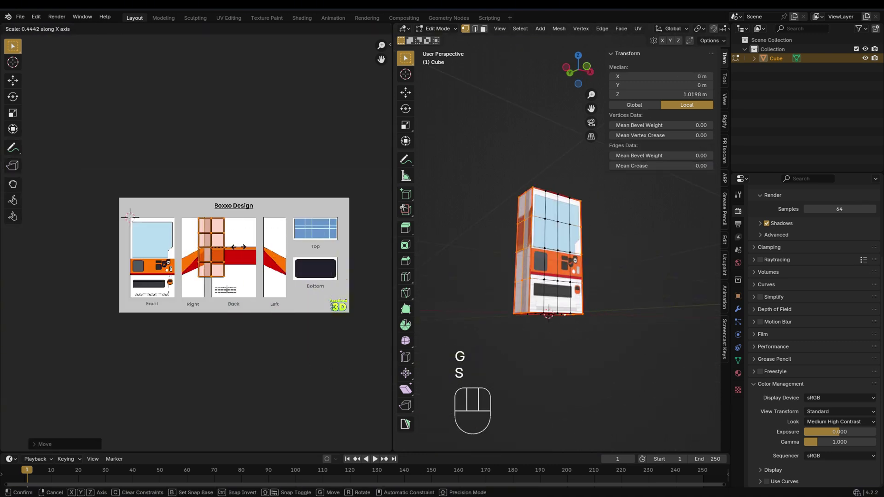
{"action": "left_click", "coordinate": [212, 258]}
Select the side faces' UV islands with the whole mesh shown and move them onto the Right panel.
{"action": "key", "text": "a"}
{"action": "key", "text": "l"}
{"action": "key", "text": "l"}
{"action": "key", "text": "l"}
{"action": "left_click", "coordinate": [247, 239]}
{"action": "key", "text": "l"}
{"action": "key", "text": "g"}
{"action": "left_click", "coordinate": [239, 255]}
Align the side islands along X to the Right panel's left edge and along Y to the front island's top edge.
{"action": "scroll", "coordinate": [223, 250], "scroll_direction": "up", "scroll_amount": 11}
{"action": "key", "text": "g"}
{"action": "key", "text": "x"}
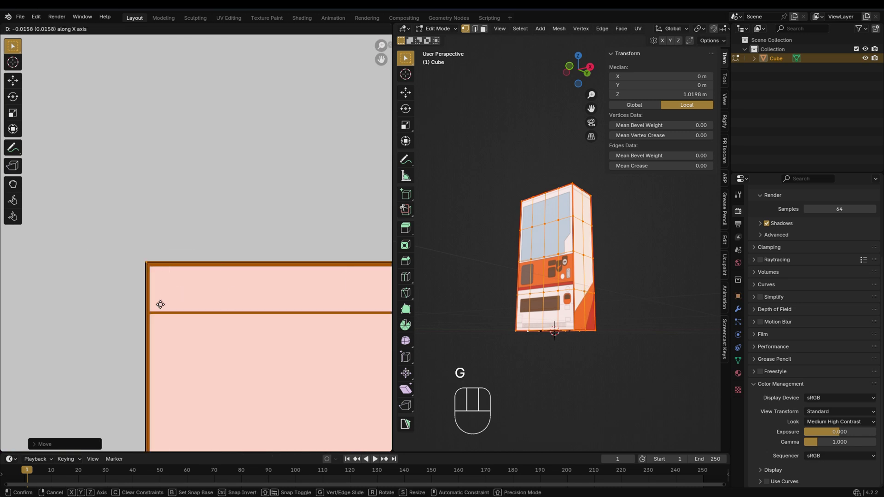
{"action": "left_click", "coordinate": [160, 302]}
{"action": "key", "text": "g"}
{"action": "key", "text": "y"}
{"action": "scroll", "coordinate": [206, 265], "scroll_direction": "down", "scroll_amount": 6}
{"action": "left_click", "coordinate": [134, 241]}
Snap the 2D cursor to the side islands' top-left corner vertex and use it as the UV pivot point.
{"action": "left_click_drag", "start_coordinate": [221, 225], "coordinate": [162, 278]}
{"action": "key", "text": "shift+s"}
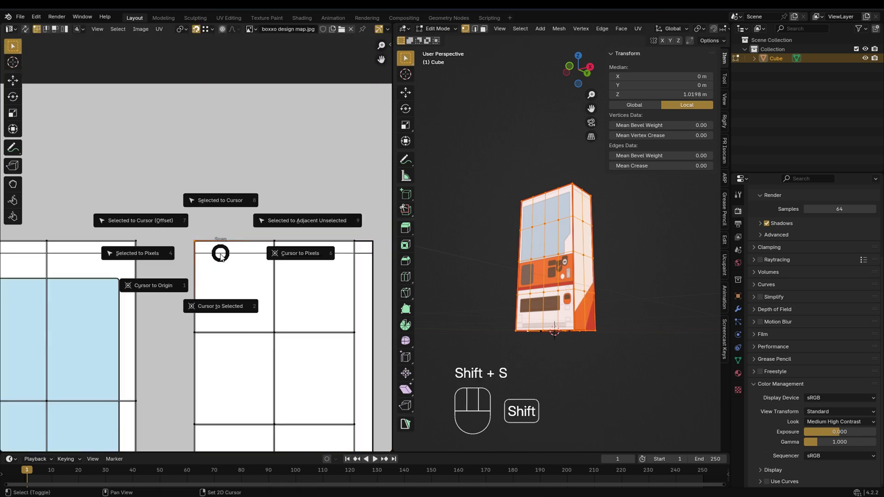
{"action": "left_click", "coordinate": [217, 306]}
{"action": "key", "text": "period"}
{"action": "left_click", "coordinate": [274, 305]}
Scale the side islands along Y and along X until they fill the Right panel down to its lower-right corner.
{"action": "scroll", "coordinate": [272, 295], "scroll_direction": "down", "scroll_amount": 6}
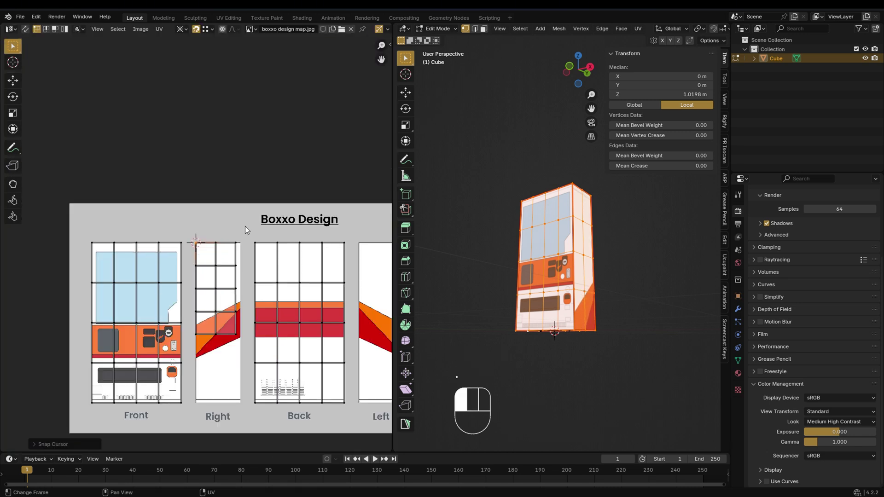
{"action": "left_click_drag", "start_coordinate": [245, 226], "coordinate": [186, 345]}
{"action": "middle_click_drag", "start_coordinate": [215, 338], "coordinate": [210, 261]}
{"action": "scroll", "coordinate": [210, 262], "scroll_direction": "up", "scroll_amount": 2}
{"action": "key", "text": "s"}
{"action": "key", "text": "y"}
{"action": "left_click", "coordinate": [163, 373]}
{"action": "scroll", "coordinate": [254, 378], "scroll_direction": "up", "scroll_amount": 16}
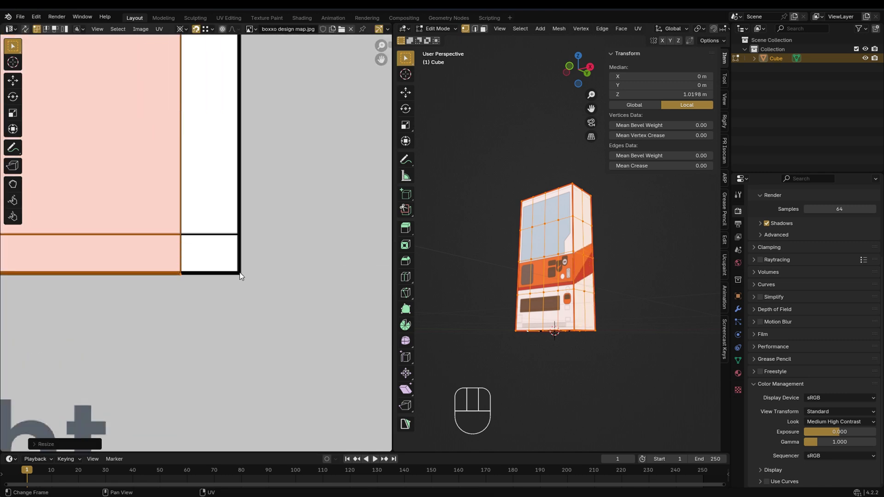
{"action": "key", "text": "s"}
{"action": "key", "text": "x"}
{"action": "left_click", "coordinate": [258, 349]}
{"action": "scroll", "coordinate": [245, 318], "scroll_direction": "down", "scroll_amount": 20}
Select only the box's left side face and move its UV island along X onto the Left panel.
{"action": "scroll", "coordinate": [610, 309], "scroll_direction": "up", "scroll_amount": 2}
{"action": "middle_click_drag", "start_coordinate": [610, 308], "coordinate": [705, 304]}
{"action": "key", "text": "l"}
{"action": "key", "text": "g"}
{"action": "key", "text": "x"}
{"action": "left_click", "coordinate": [326, 302]}
Fine-tune the left island's position so its edges match the Left panel's outline.
{"action": "scroll", "coordinate": [326, 304], "scroll_direction": "up", "scroll_amount": 14}
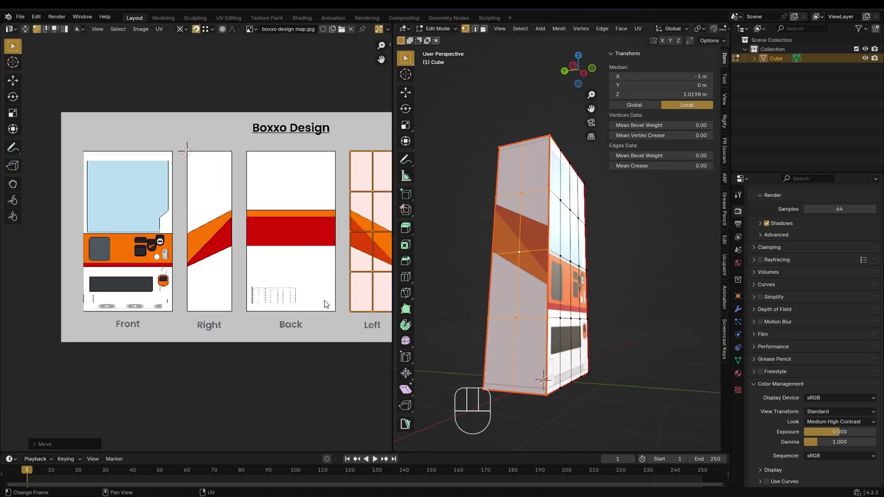
{"action": "key", "text": "g"}
{"action": "scroll", "coordinate": [272, 290], "scroll_direction": "down", "scroll_amount": 8}
{"action": "middle_click_drag", "start_coordinate": [185, 253], "coordinate": [302, 410]}
{"action": "scroll", "coordinate": [280, 272], "scroll_direction": "up", "scroll_amount": 11}
{"action": "key", "text": "g"}
{"action": "left_click", "coordinate": [275, 262]}
{"action": "scroll", "coordinate": [272, 276], "scroll_direction": "down", "scroll_amount": 9}
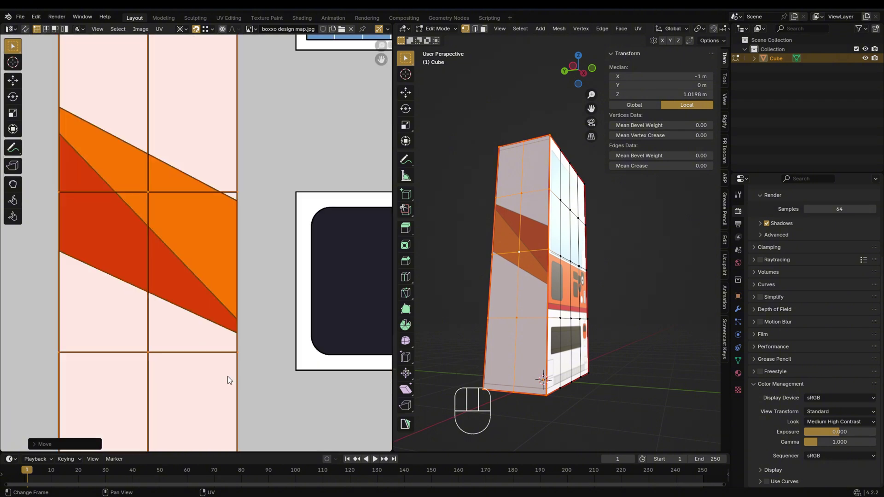
Undo the last change to the left island and change the UV pivot point.
{"action": "scroll", "coordinate": [262, 375], "scroll_direction": "down", "scroll_amount": 8}
{"action": "right_click", "coordinate": [227, 246]}
{"action": "key", "text": "ctrl+z"}
{"action": "key", "text": "period"}
{"action": "left_click", "coordinate": [234, 213]}
Show the neighbouring faces' UVs and move the left island along Y, snapping to the back island's top corner.
{"action": "key", "text": "l"}
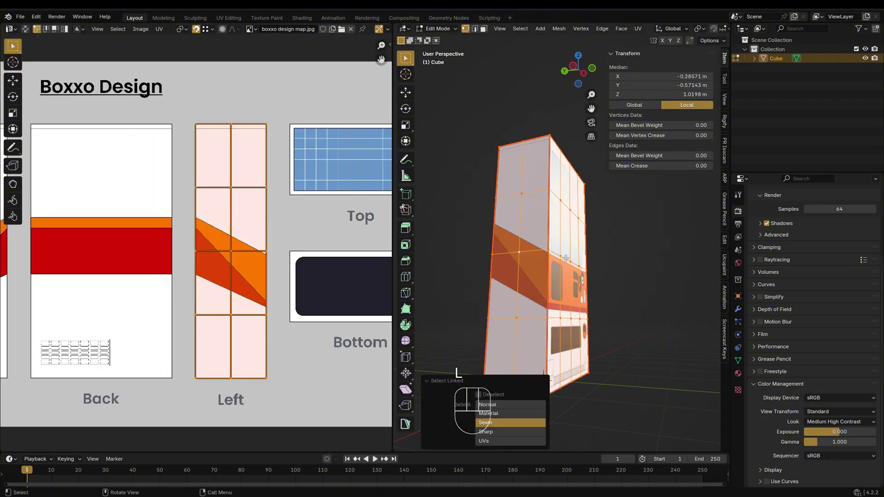
{"action": "key", "text": "l"}
{"action": "key", "text": "g"}
{"action": "key", "text": "y"}
{"action": "middle_click_drag", "start_coordinate": [543, 295], "coordinate": [613, 249]}
{"action": "left_click", "coordinate": [174, 127]}
{"action": "scroll", "coordinate": [236, 205], "scroll_direction": "down", "scroll_amount": 1}
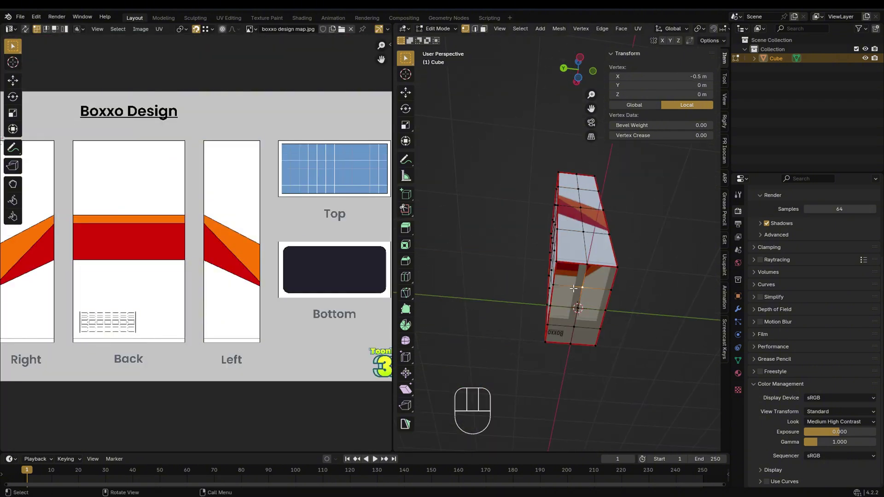
Select the box's top and bottom faces, then move their stacked UV islands beside the Top panel and rescale them.
{"action": "middle_click_drag", "start_coordinate": [576, 276], "coordinate": [561, 313]}
{"action": "key", "text": "l"}
{"action": "key", "text": "l"}
{"action": "key", "text": "l"}
{"action": "key", "text": "g"}
{"action": "left_click", "coordinate": [327, 263]}
{"action": "scroll", "coordinate": [251, 240], "scroll_direction": "up", "scroll_amount": 5}
{"action": "key", "text": "g"}
{"action": "middle_click_drag", "start_coordinate": [184, 258], "coordinate": [79, 259]}
{"action": "scroll", "coordinate": [276, 257], "scroll_direction": "down", "scroll_amount": 4}
{"action": "key", "text": "g"}
{"action": "left_click", "coordinate": [239, 272]}
{"action": "key", "text": "s"}
{"action": "left_click", "coordinate": [276, 288]}
Rotate the stacked top and bottom islands by 90 degrees.
{"action": "middle_click_drag", "start_coordinate": [576, 295], "coordinate": [506, 306]}
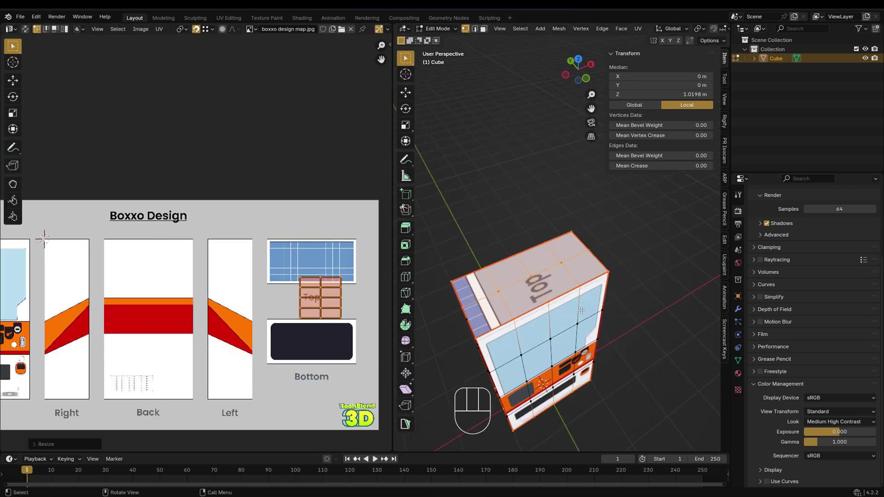
{"action": "key", "text": "r"}
{"action": "key", "text": "KP_9"}
{"action": "key", "text": "KP_0"}
{"action": "left_click", "coordinate": [335, 265]}
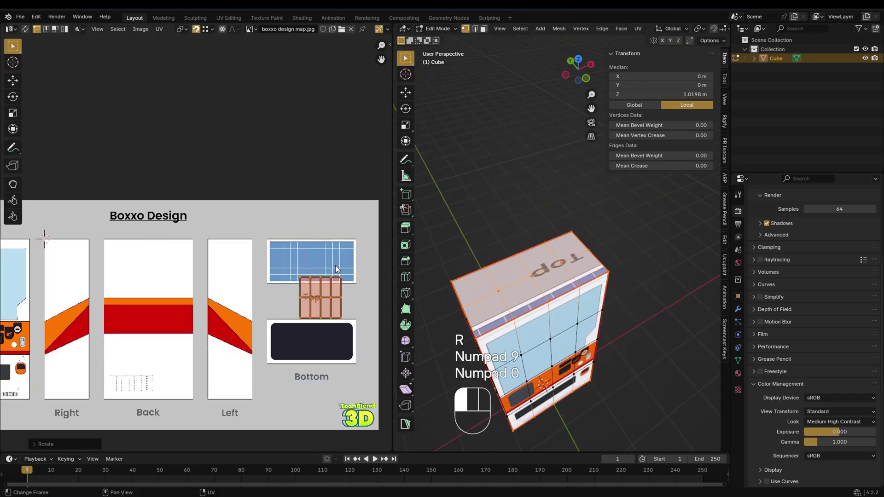
Move the stacked islands onto the Top panel and mirror them along both Y and X.
{"action": "key", "text": "g"}
{"action": "left_click", "coordinate": [326, 272]}
{"action": "right_click", "coordinate": [326, 273]}
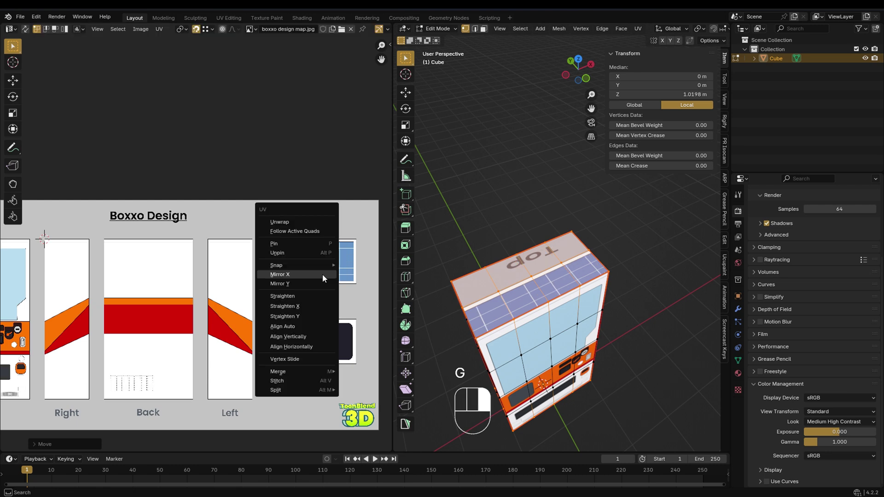
{"action": "left_click", "coordinate": [325, 284]}
{"action": "right_click", "coordinate": [325, 286]}
{"action": "left_click", "coordinate": [325, 273]}
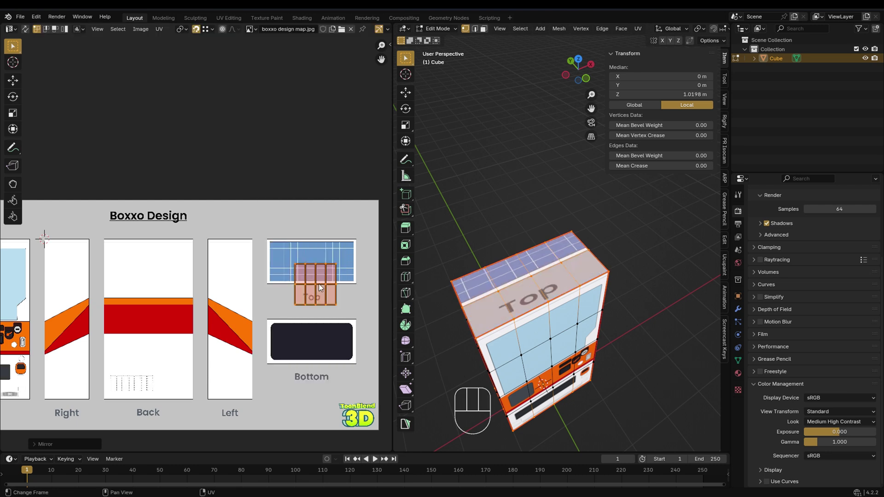
Move the stacked islands to the Top panel's upper-left corner.
{"action": "key", "text": "g"}
{"action": "left_click", "coordinate": [297, 249]}
{"action": "middle_click_drag", "start_coordinate": [308, 252], "coordinate": [239, 250]}
{"action": "scroll", "coordinate": [240, 250], "scroll_direction": "up", "scroll_amount": 3}
{"action": "scroll", "coordinate": [156, 227], "scroll_direction": "up", "scroll_amount": 8}
{"action": "scroll", "coordinate": [221, 247], "scroll_direction": "down", "scroll_amount": 4}
Select the whole mesh to show all islands and align the stacked islands with the left island's top edge.
{"action": "key", "text": "l"}
{"action": "key", "text": "l"}
{"action": "key", "text": "l"}
{"action": "key", "text": "l"}
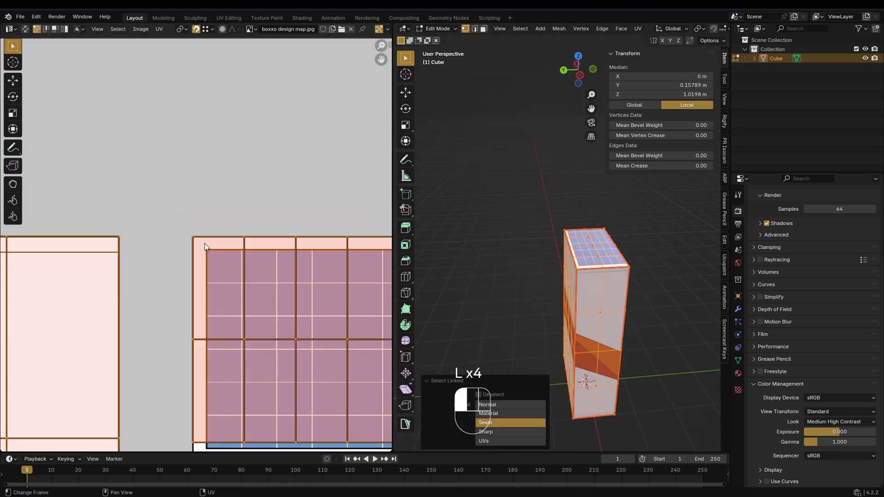
{"action": "key", "text": "g"}
{"action": "left_click", "coordinate": [133, 239]}
Select the stacked islands' upper-left corner vertex and snap the 2D cursor to it.
{"action": "scroll", "coordinate": [193, 247], "scroll_direction": "down", "scroll_amount": 2}
{"action": "middle_click_drag", "start_coordinate": [178, 275], "coordinate": [110, 227]}
{"action": "left_click", "coordinate": [131, 201]}
{"action": "key", "text": "s"}
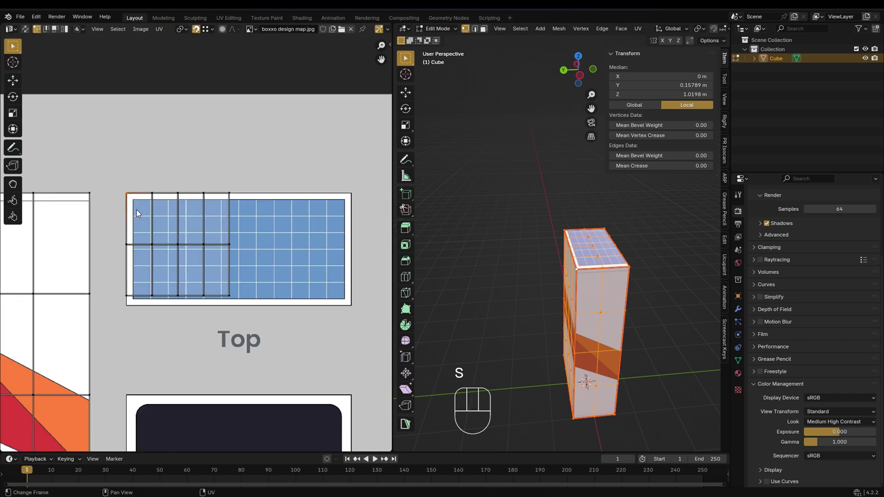
{"action": "key", "text": "shift+s"}
{"action": "left_click", "coordinate": [175, 269]}
Select the stacked islands and scale them along Y and X towards the Top panel's lower-right corner.
{"action": "left_click_drag", "start_coordinate": [266, 320], "coordinate": [123, 242]}
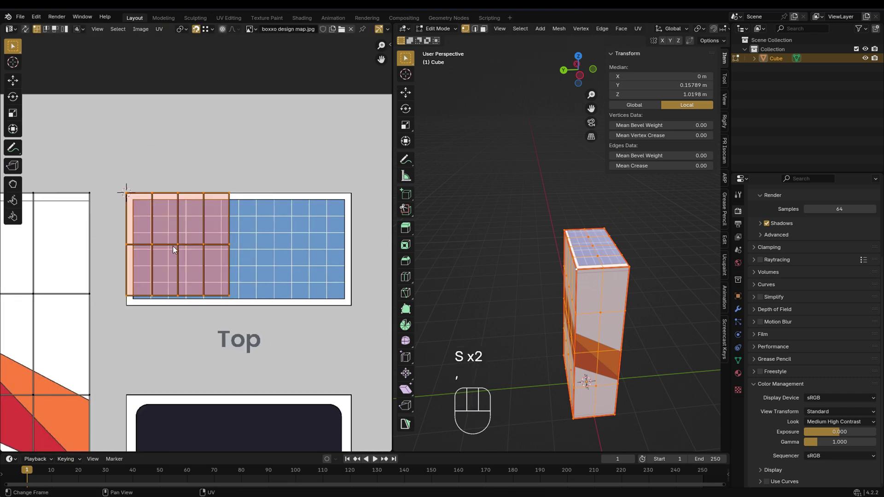
{"action": "key", "text": "s"}
{"action": "key", "text": "y"}
{"action": "left_click", "coordinate": [367, 273]}
{"action": "scroll", "coordinate": [261, 294], "scroll_direction": "up", "scroll_amount": 5}
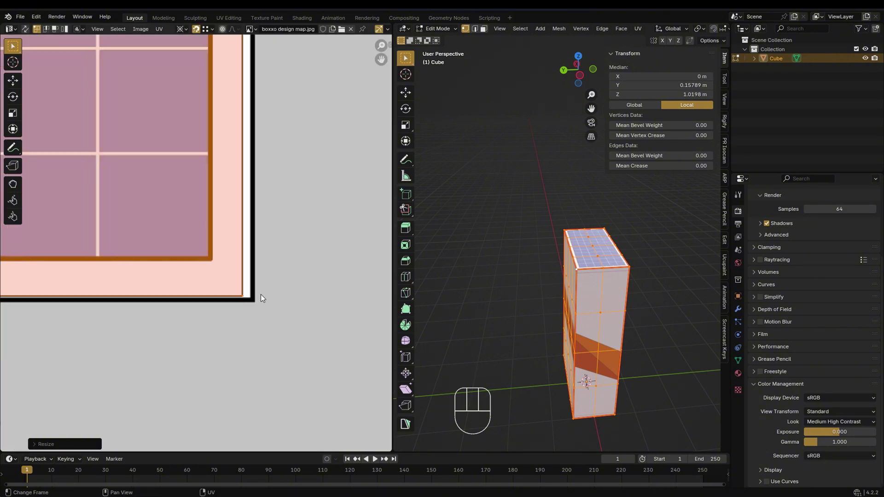
{"action": "key", "text": "s"}
{"action": "key", "text": "x"}
{"action": "left_click", "coordinate": [309, 314]}
Fine-tune the stacked islands' Y and X scale so their edges meet the Top panel's border.
{"action": "key", "text": "s"}
{"action": "key", "text": "y"}
{"action": "left_click", "coordinate": [314, 318]}
{"action": "scroll", "coordinate": [317, 324], "scroll_direction": "up", "scroll_amount": 1}
{"action": "key", "text": "s"}
{"action": "key", "text": "x"}
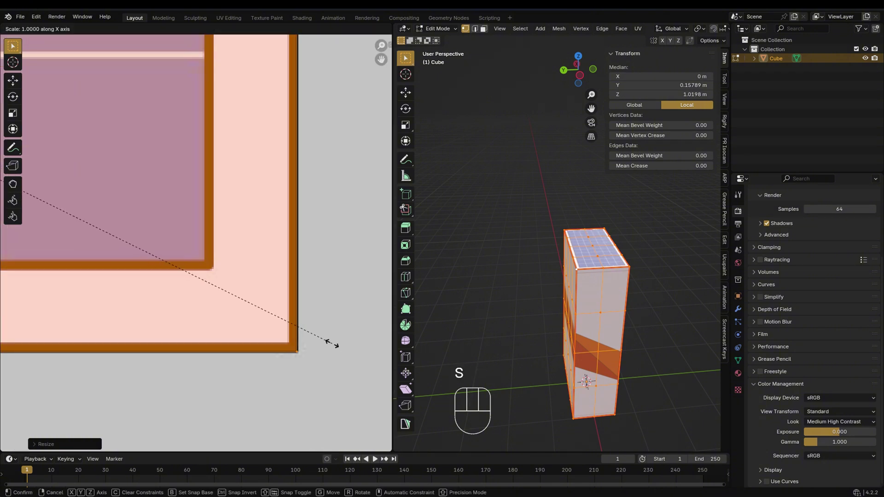
{"action": "left_click", "coordinate": [320, 331]}
{"action": "scroll", "coordinate": [277, 265], "scroll_direction": "down", "scroll_amount": 8}
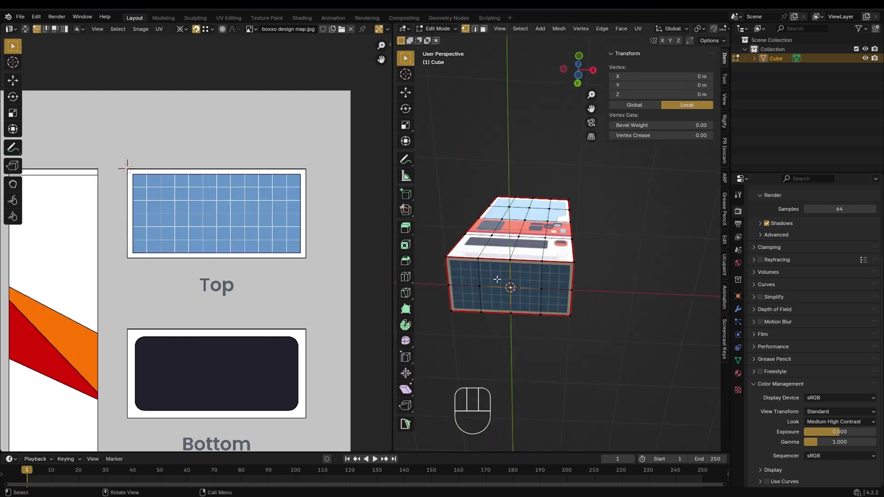
Select the box's bottom face and move its UV island onto the Bottom panel, aligning it along Y to the panel's top edge.
{"action": "key", "text": "l"}
{"action": "key", "text": "g"}
{"action": "left_click", "coordinate": [164, 332]}
{"action": "scroll", "coordinate": [165, 322], "scroll_direction": "up", "scroll_amount": 7}
{"action": "key", "text": "g"}
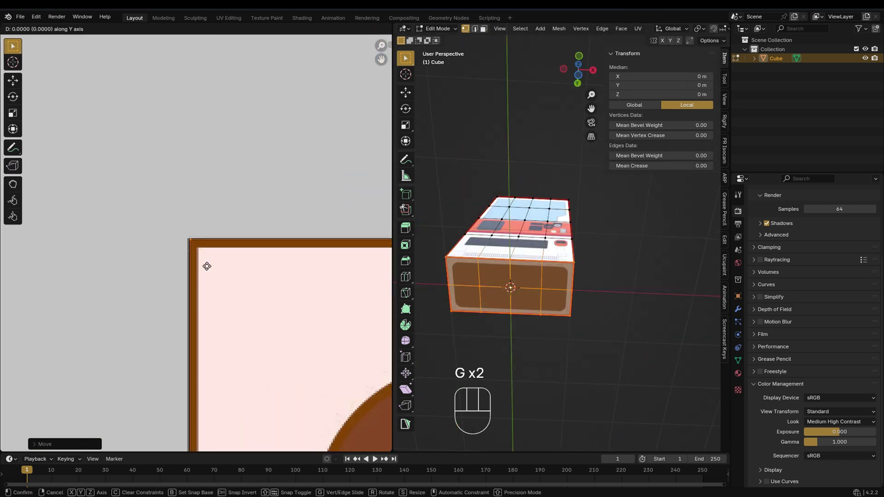
{"action": "scroll", "coordinate": [599, 272], "scroll_direction": "down", "scroll_amount": 8}
{"action": "scroll", "coordinate": [207, 249], "scroll_direction": "down", "scroll_amount": 8}
With the whole mesh shown, align the bottom island with the top island's left edge by snapping to its lower-left corner.
{"action": "key", "text": "grave"}
{"action": "key", "text": "grave"}
{"action": "middle_click_drag", "start_coordinate": [483, 234], "coordinate": [524, 262]}
{"action": "key", "text": "l"}
{"action": "key", "text": "a"}
{"action": "key", "text": "g"}
{"action": "left_click", "coordinate": [159, 161]}
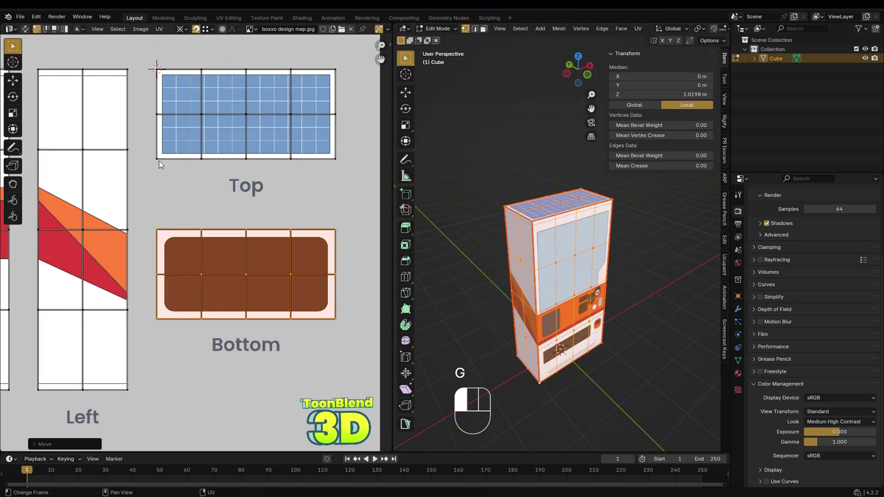
{"action": "scroll", "coordinate": [196, 242], "scroll_direction": "down", "scroll_amount": 6}
Return to Object Mode and inspect the textured vending machine from several angles.
{"action": "key", "text": "Tab"}
{"action": "middle_click_drag", "start_coordinate": [641, 278], "coordinate": [531, 208]}
{"action": "scroll", "coordinate": [544, 289], "scroll_direction": "up", "scroll_amount": 5}
{"action": "middle_click_drag", "start_coordinate": [544, 289], "coordinate": [532, 342]}
{"action": "scroll", "coordinate": [496, 301], "scroll_direction": "down", "scroll_amount": 6}
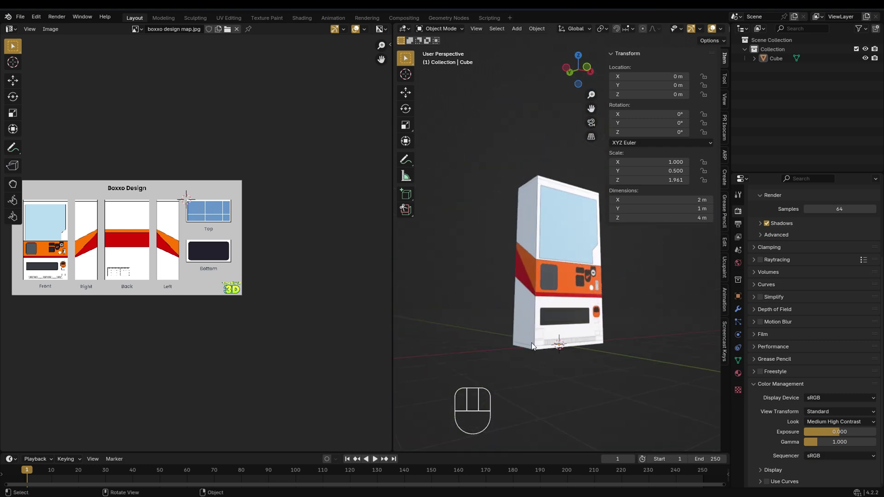
Split the image editor area in two and show the Shader Editor in the lower part.
{"action": "middle_click_drag", "start_coordinate": [183, 334], "coordinate": [249, 276]}
{"action": "left_click_drag", "start_coordinate": [2, 451], "coordinate": [7, 183]}
{"action": "left_click", "coordinate": [8, 189]}
{"action": "left_click", "coordinate": [29, 274]}
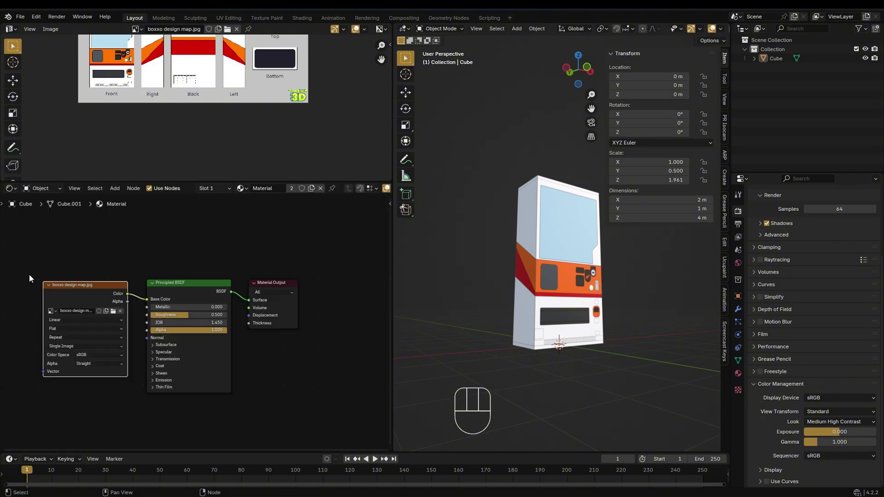
Hide the 3D viewport's sidebar, preview the machine in Rendered shading, and return to Material Preview.
{"action": "scroll", "coordinate": [625, 268], "scroll_direction": "up", "scroll_amount": 2}
{"action": "key", "text": "n"}
{"action": "scroll", "coordinate": [604, 277], "scroll_direction": "up", "scroll_amount": 1}
{"action": "middle_click_drag", "start_coordinate": [568, 336], "coordinate": [584, 294], "text": "shift"}
{"action": "key", "text": "z"}
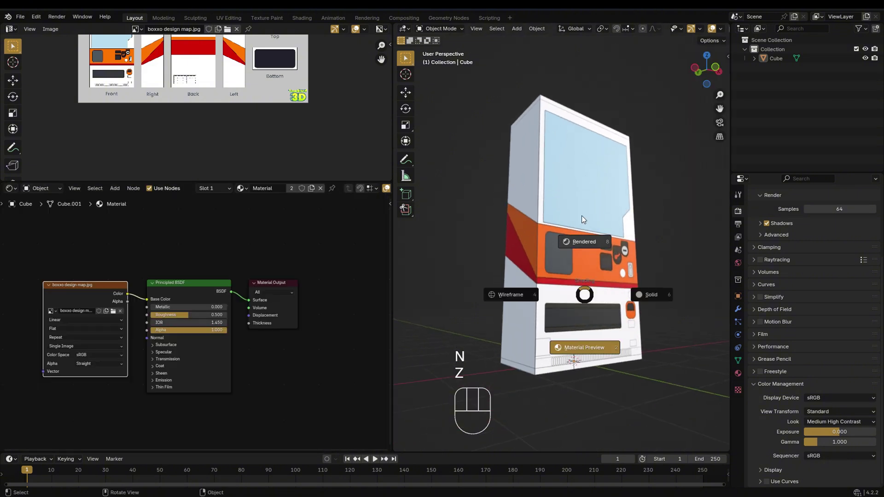
{"action": "left_click", "coordinate": [582, 220]}
{"action": "key", "text": "z"}
{"action": "left_click", "coordinate": [576, 314]}
{"action": "scroll", "coordinate": [190, 312], "scroll_direction": "up", "scroll_amount": 1}
Set the Principled BSDF's roughness to 0 and check the reflections on the machine's front.
{"action": "left_click_drag", "start_coordinate": [189, 311], "coordinate": [140, 312]}
{"action": "scroll", "coordinate": [576, 272], "scroll_direction": "up", "scroll_amount": 3}
{"action": "middle_click_drag", "start_coordinate": [643, 272], "coordinate": [539, 314]}
{"action": "scroll", "coordinate": [580, 273], "scroll_direction": "up", "scroll_amount": 3}
Add an Emission shader node and place it above the Principled BSDF node.
{"action": "key", "text": "shift+a"}
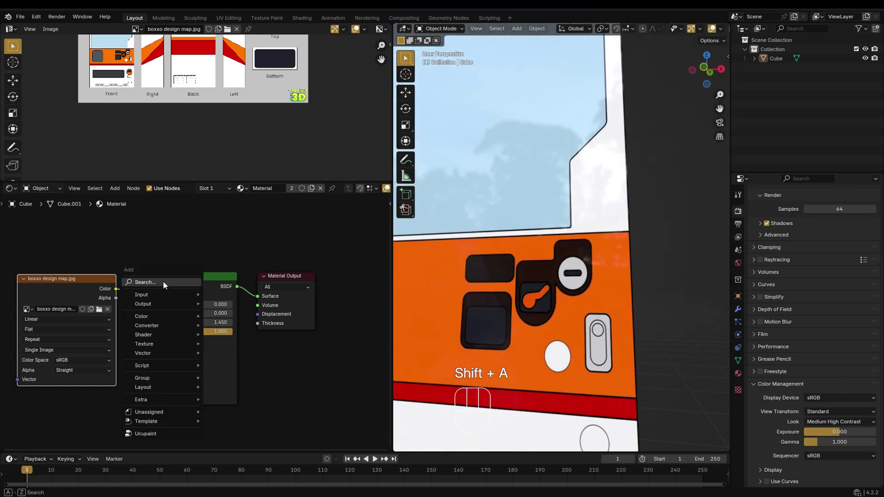
{"action": "left_click", "coordinate": [164, 282]}
{"action": "left_click", "coordinate": [185, 308]}
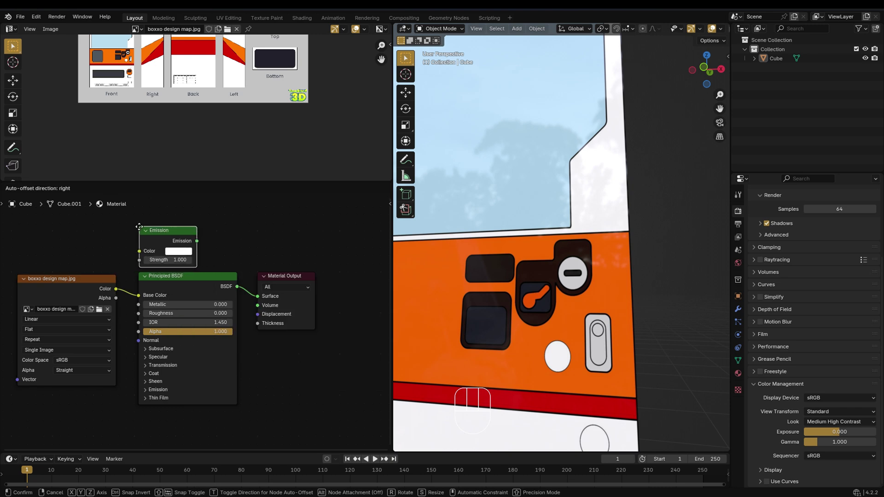
{"action": "left_click", "coordinate": [140, 227]}
Connect the image texture's color to the Emission node's color and the Emission output to the Material Output's surface.
{"action": "left_click_drag", "start_coordinate": [138, 296], "coordinate": [138, 251]}
{"action": "left_click_drag", "start_coordinate": [197, 240], "coordinate": [257, 296]}
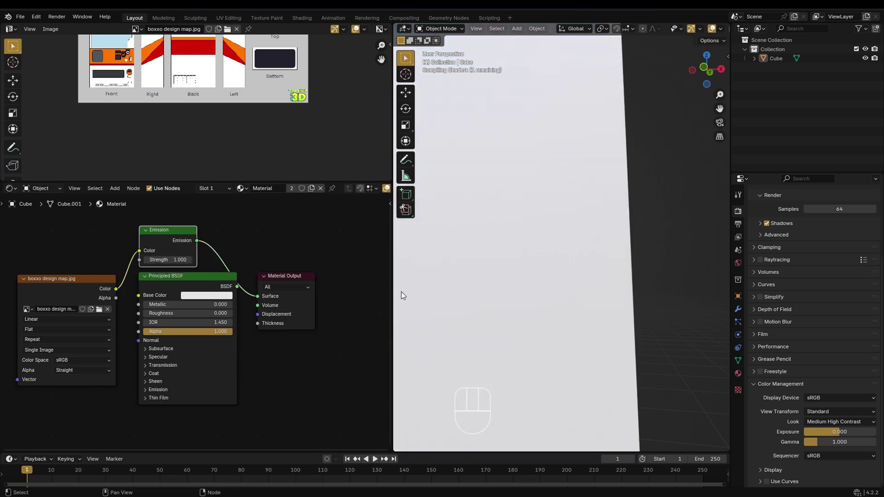
{"action": "scroll", "coordinate": [497, 300], "scroll_direction": "down", "scroll_amount": 4}
{"action": "middle_click_drag", "start_coordinate": [506, 299], "coordinate": [534, 307]}
Undo the Emission color link and reconnect the Principled BSDF to the Material Output's surface.
{"action": "key", "text": "ctrl+z"}
{"action": "key", "text": "ctrl+z"}
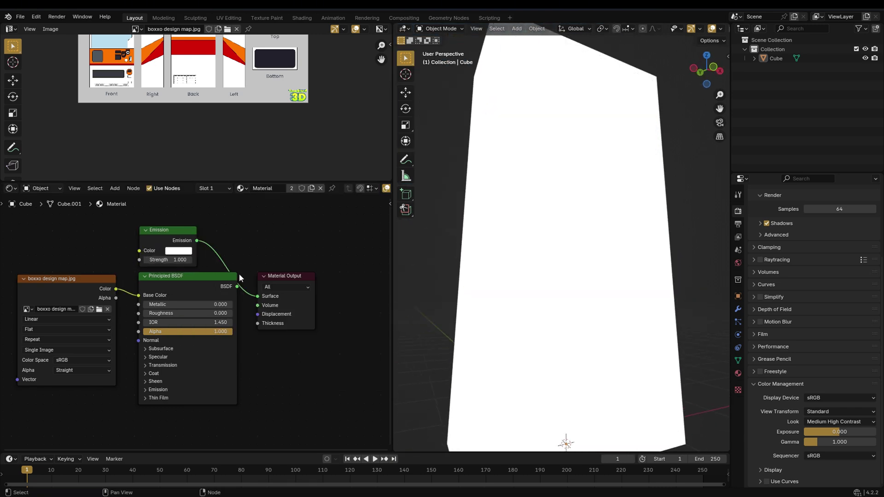
{"action": "left_click", "coordinate": [236, 286]}
{"action": "middle_click_drag", "start_coordinate": [611, 291], "coordinate": [588, 312]}
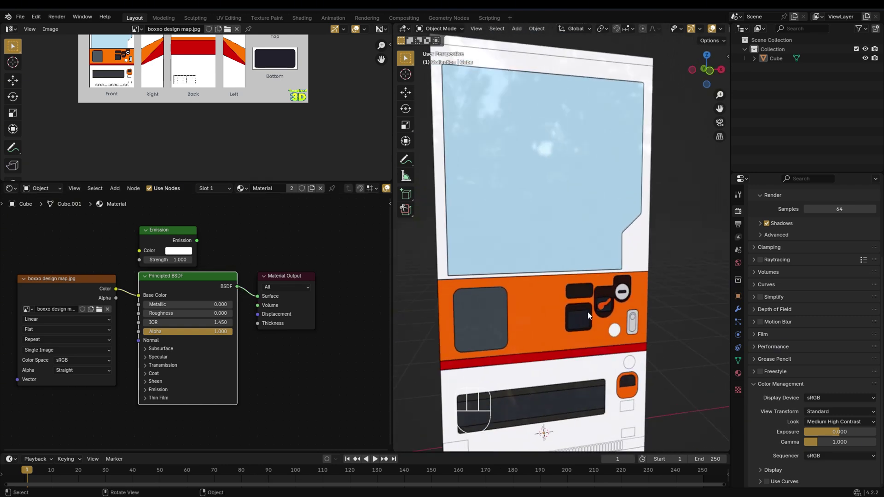
Show the machine in front orthographic view and rename its material "boxxo body".
{"action": "scroll", "coordinate": [553, 291], "scroll_direction": "down", "scroll_amount": 6}
{"action": "scroll", "coordinate": [552, 289], "scroll_direction": "up", "scroll_amount": 4}
{"action": "middle_click_drag", "start_coordinate": [551, 289], "coordinate": [549, 237]}
{"action": "scroll", "coordinate": [534, 284], "scroll_direction": "up", "scroll_amount": 3}
{"action": "key", "text": "KP_1"}
{"action": "scroll", "coordinate": [534, 235], "scroll_direction": "down", "scroll_amount": 2}
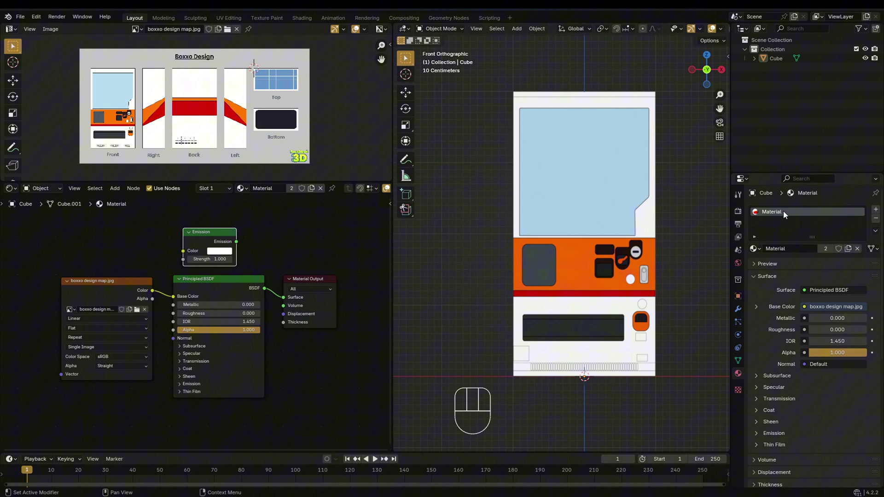
{"action": "double_click", "coordinate": [783, 211]}
{"action": "type", "text": "boxxo body"}
{"action": "key", "text": "Return"}
Add a second material slot with a new material named "outline".
{"action": "left_click", "coordinate": [876, 210]}
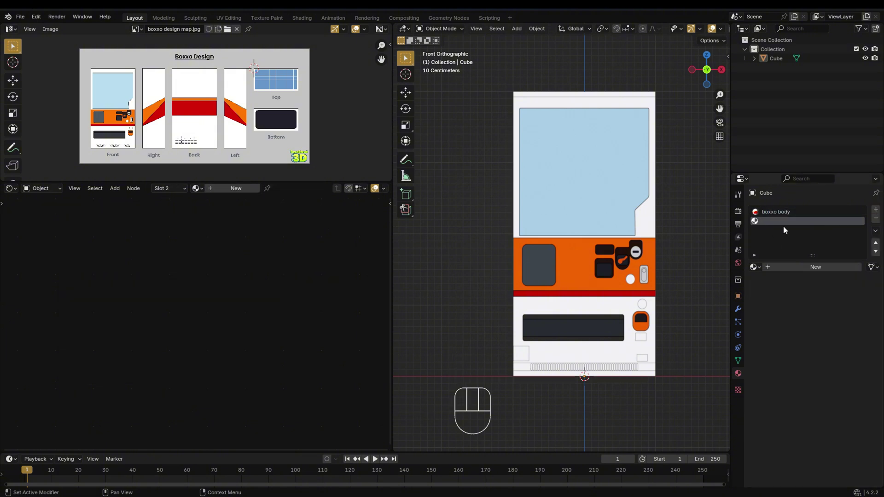
{"action": "left_click", "coordinate": [811, 267]}
{"action": "double_click", "coordinate": [782, 221]}
{"action": "type", "text": "outline"}
{"action": "key", "text": "Return"}
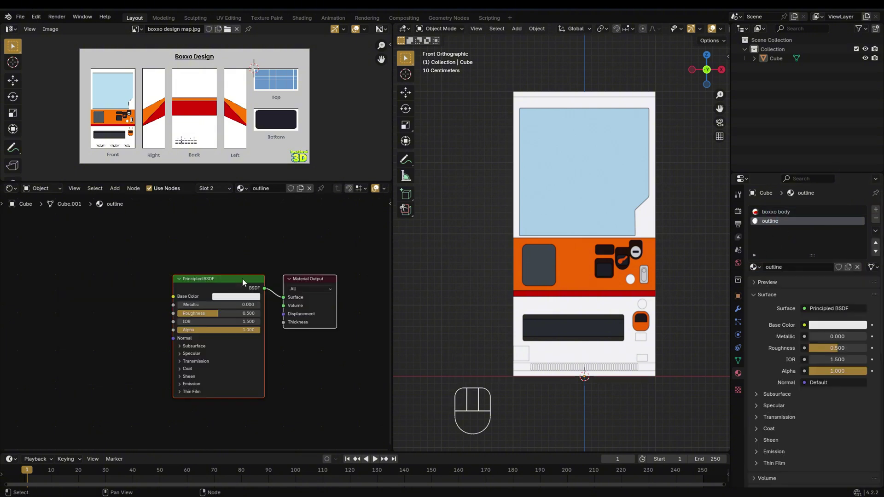
Rearrange the outline material's nodes and add an Emission shader node above the Principled BSDF.
{"action": "mouse_move", "coordinate": [297, 278]}
{"action": "left_mouse_down"}
{"action": "mouse_move", "coordinate": [290, 275]}
{"action": "mouse_move", "coordinate": [302, 263]}
{"action": "left_mouse_up"}
{"action": "left_click", "coordinate": [293, 274]}
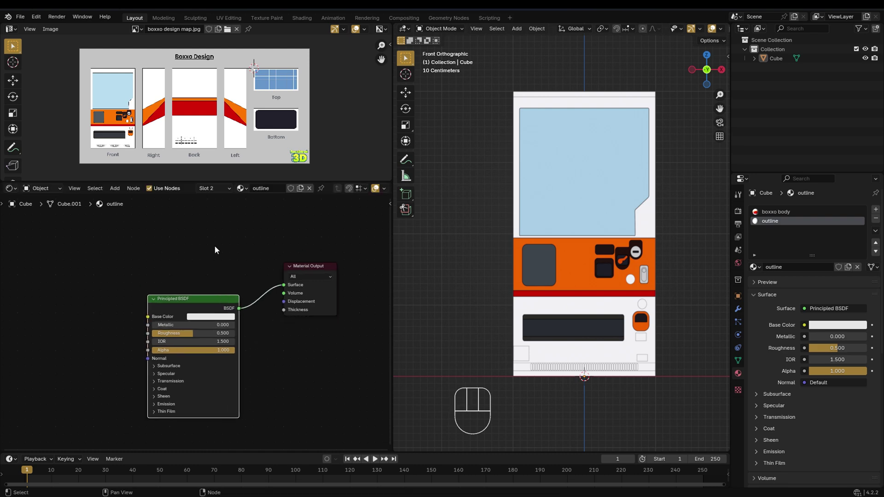
{"action": "key", "text": "shift+a"}
{"action": "type", "text": "emi"}
{"action": "key", "text": "Return"}
{"action": "left_click", "coordinate": [176, 243]}
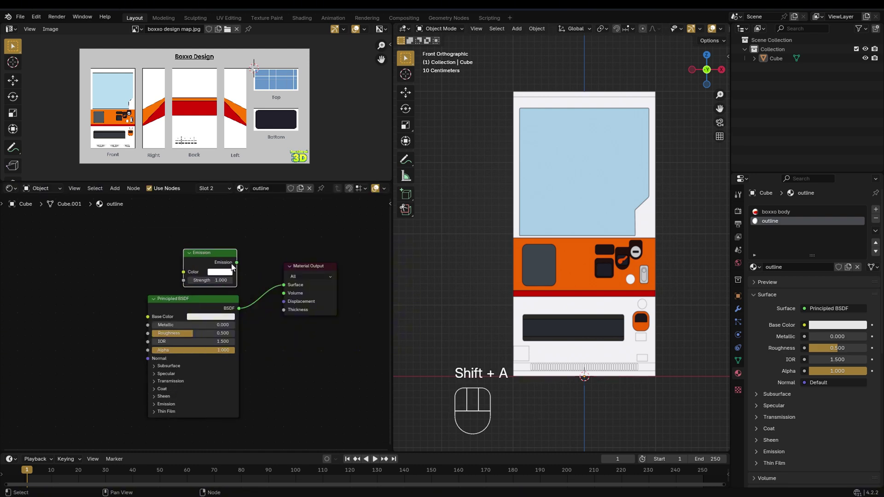
Connect the Emission output to the Material Output's surface and set the Emission color to black.
{"action": "left_click_drag", "start_coordinate": [236, 263], "coordinate": [282, 286]}
{"action": "left_click", "coordinate": [221, 272]}
{"action": "left_click_drag", "start_coordinate": [287, 193], "coordinate": [287, 216]}
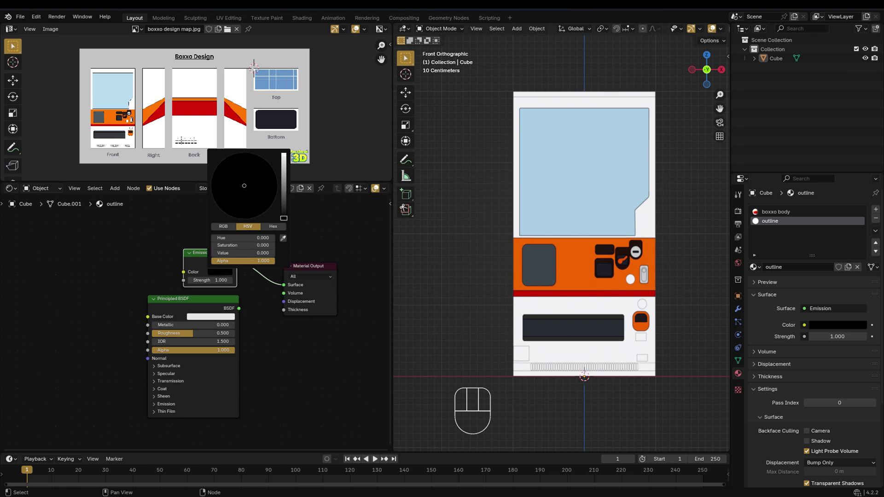
Add a Solidify modifier to the vending machine.
{"action": "left_click", "coordinate": [738, 237]}
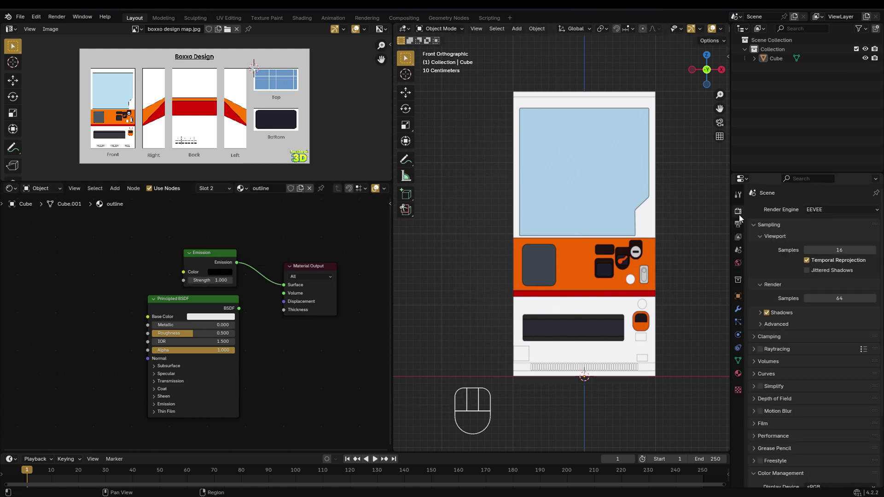
{"action": "left_click", "coordinate": [738, 224]}
{"action": "left_click", "coordinate": [739, 309]}
{"action": "left_click", "coordinate": [792, 210]}
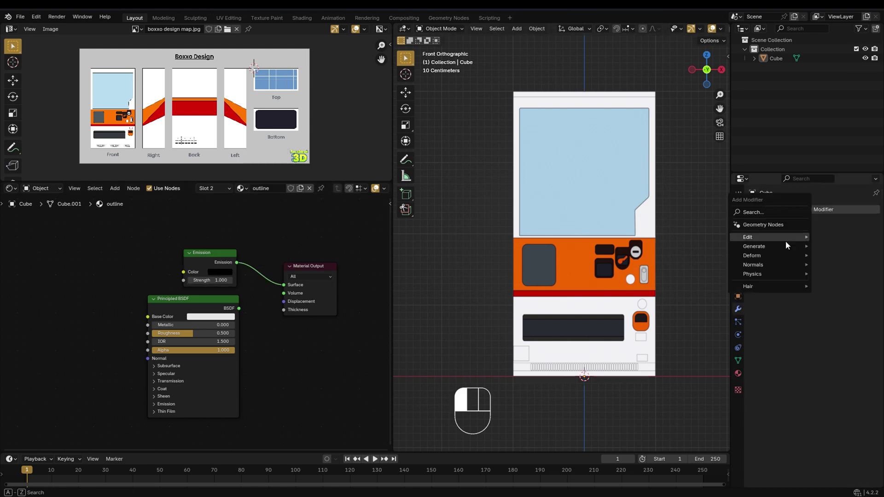
{"action": "mouse_move", "coordinate": [778, 246]}
{"action": "left_click", "coordinate": [682, 350]}
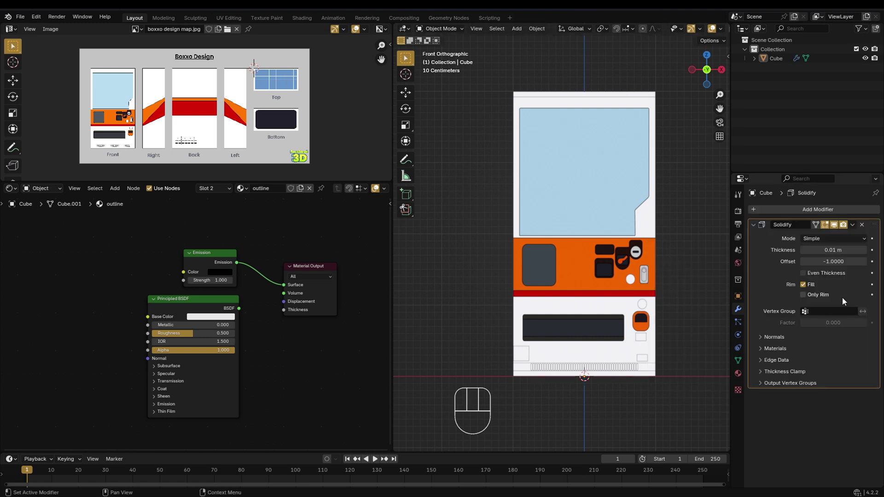
Flip the Solidify modifier's normals and set its material offset to 1.
{"action": "left_click", "coordinate": [775, 376]}
{"action": "left_click", "coordinate": [803, 351]}
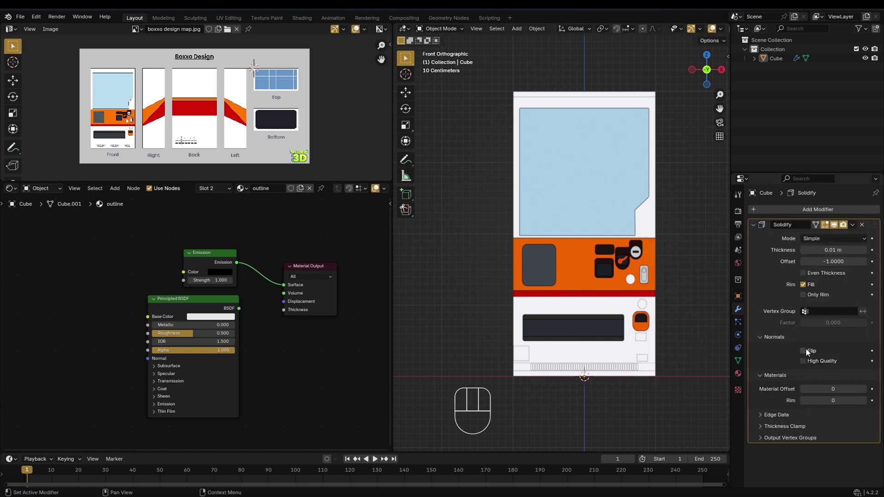
{"action": "left_click", "coordinate": [865, 390]}
Enable camera backface culling for the outline material.
{"action": "left_click", "coordinate": [738, 373]}
{"action": "scroll", "coordinate": [802, 376], "scroll_direction": "down", "scroll_amount": 1}
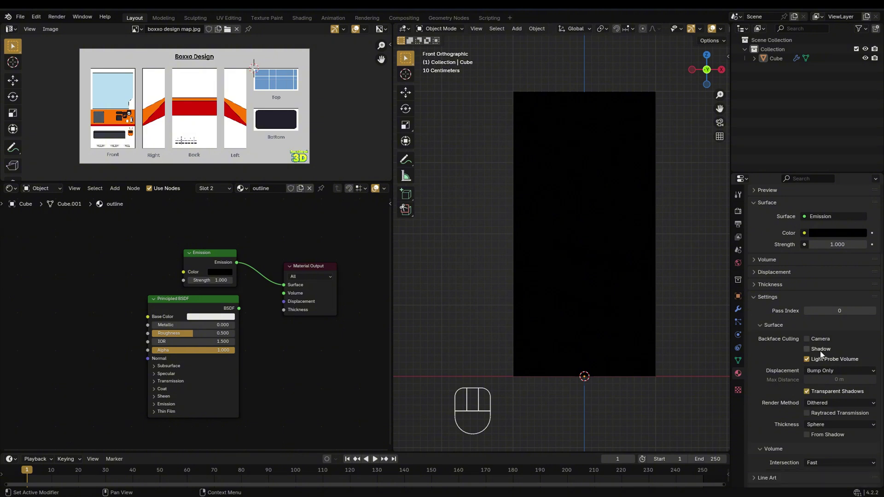
{"action": "left_click", "coordinate": [807, 339]}
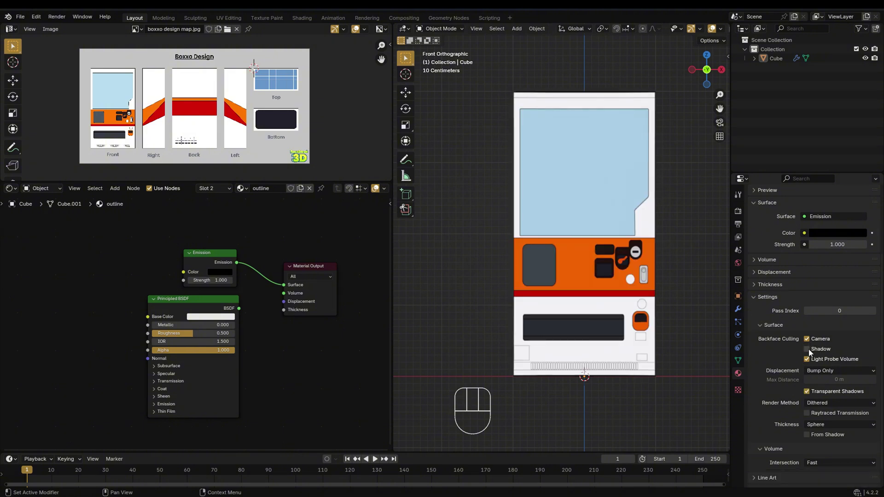
Set the Solidify thickness to -0.02 m, checking the outline along the machine's edges.
{"action": "left_click", "coordinate": [738, 309]}
{"action": "scroll", "coordinate": [551, 266], "scroll_direction": "up", "scroll_amount": 5}
{"action": "middle_click_drag", "start_coordinate": [551, 266], "coordinate": [454, 268]}
{"action": "middle_click_drag", "start_coordinate": [514, 287], "coordinate": [567, 259], "text": "shift"}
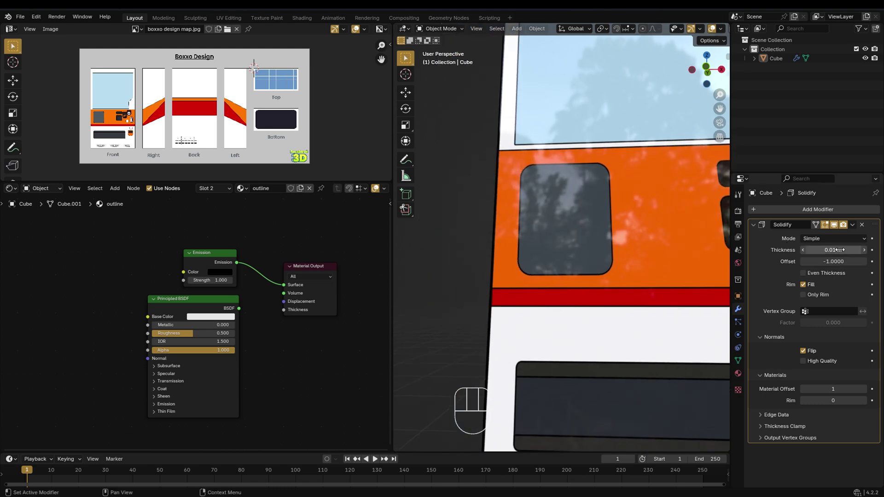
{"action": "left_click_drag", "start_coordinate": [834, 250], "coordinate": [803, 251]}
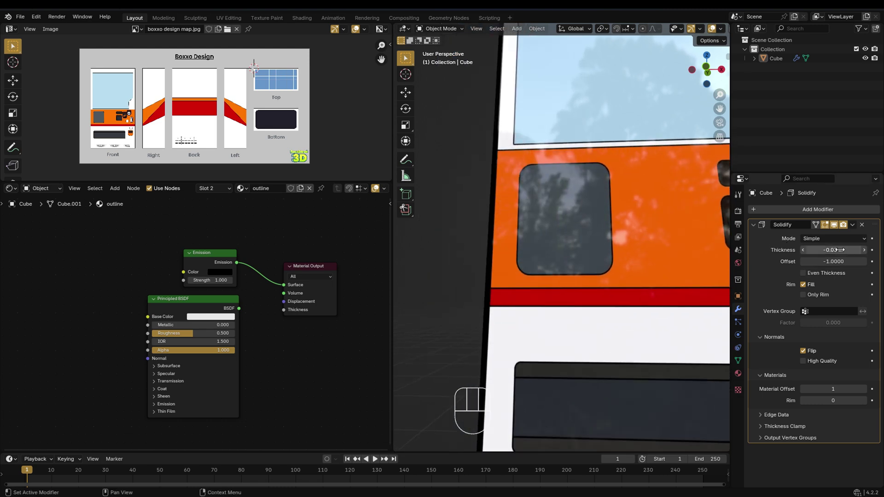
{"action": "scroll", "coordinate": [536, 257], "scroll_direction": "down", "scroll_amount": 2}
{"action": "scroll", "coordinate": [537, 256], "scroll_direction": "down", "scroll_amount": 2}
{"action": "middle_click_drag", "start_coordinate": [536, 256], "coordinate": [511, 238]}
{"action": "middle_click_drag", "start_coordinate": [623, 265], "coordinate": [634, 252]}
{"action": "left_click", "coordinate": [864, 250]}
{"action": "left_click_drag", "start_coordinate": [866, 250], "coordinate": [869, 250]}
{"action": "middle_click_drag", "start_coordinate": [516, 231], "coordinate": [502, 260]}
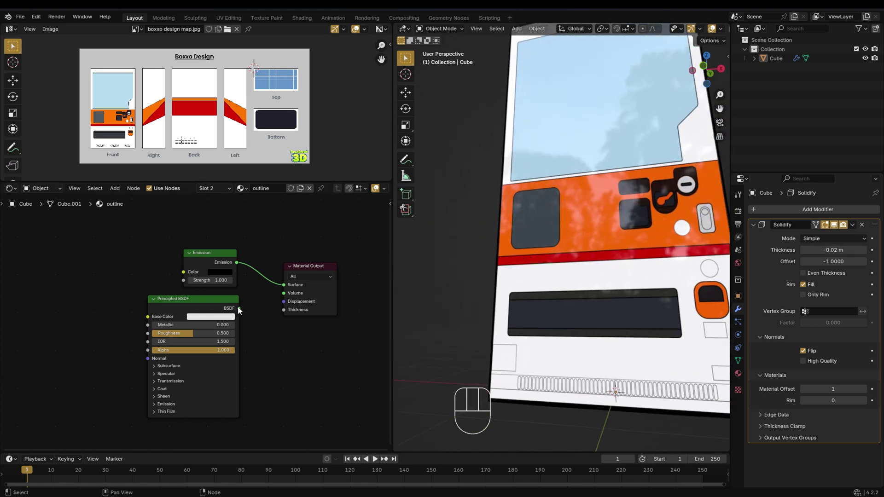
Connect the outline material's Principled BSDF to the Material Output's surface, set its base color to black and lower its roughness.
{"action": "left_click_drag", "start_coordinate": [239, 308], "coordinate": [283, 285]}
{"action": "middle_click_drag", "start_coordinate": [495, 301], "coordinate": [503, 286]}
{"action": "left_click", "coordinate": [230, 317]}
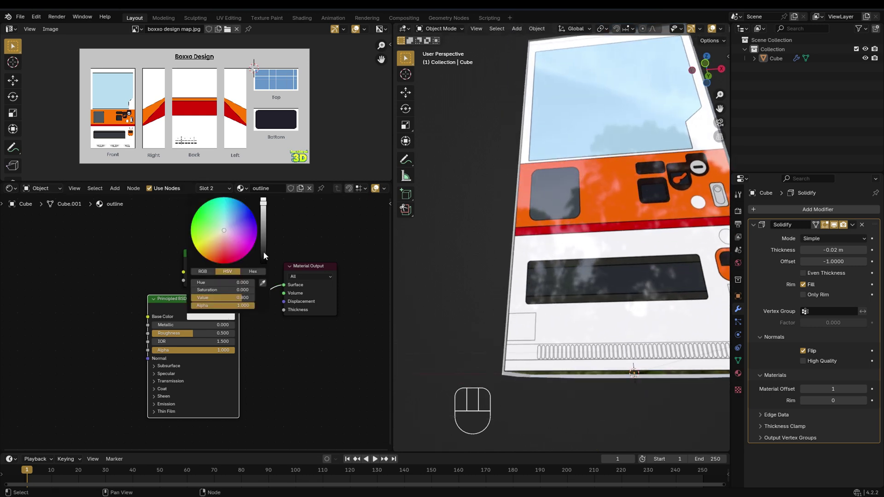
{"action": "left_click_drag", "start_coordinate": [264, 252], "coordinate": [264, 266]}
{"action": "left_click_drag", "start_coordinate": [218, 334], "coordinate": [175, 333]}
Maximize the 3D viewport and inspect the outlined vending machine from several angles.
{"action": "middle_click_drag", "start_coordinate": [454, 295], "coordinate": [563, 248]}
{"action": "middle_click_drag", "start_coordinate": [563, 249], "coordinate": [484, 293]}
{"action": "key", "text": "ctrl+space"}
{"action": "scroll", "coordinate": [475, 272], "scroll_direction": "down", "scroll_amount": 5}
{"action": "middle_click_drag", "start_coordinate": [466, 255], "coordinate": [798, 253]}
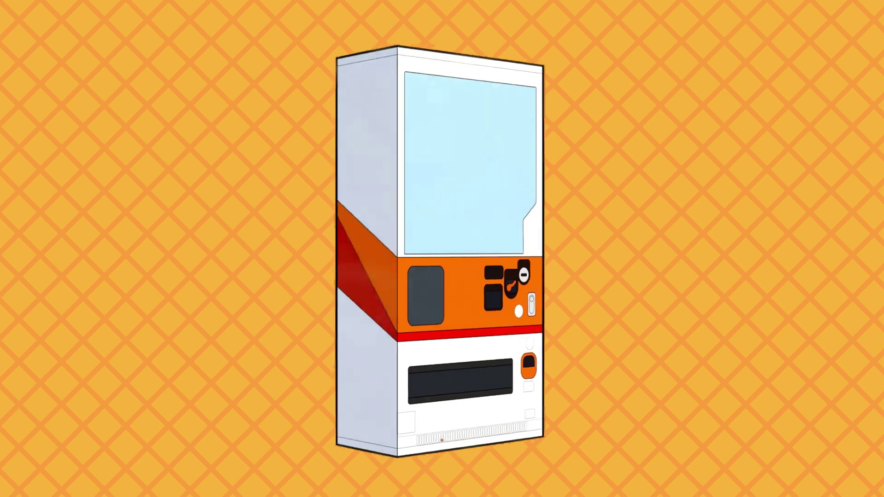